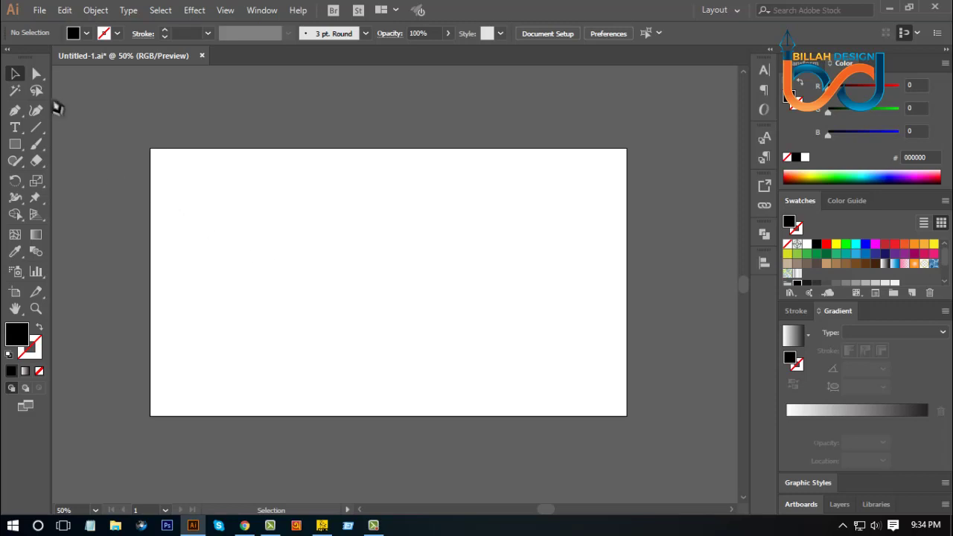
# Draw a rectangle covering the whole artboard and fill it with cyan 00D6FF
pyautogui.click(15, 146)
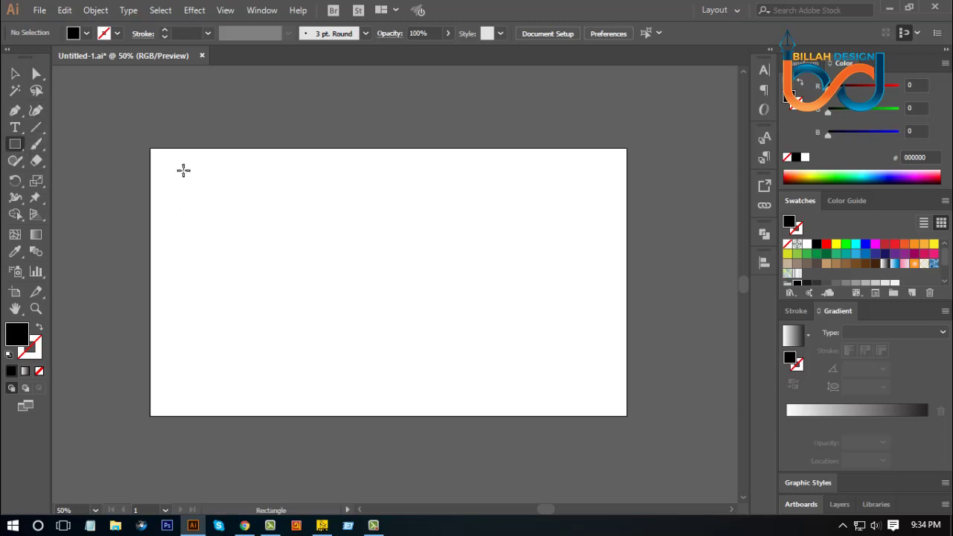
pyautogui.moveTo(150, 149); pyautogui.dragTo(626, 415)
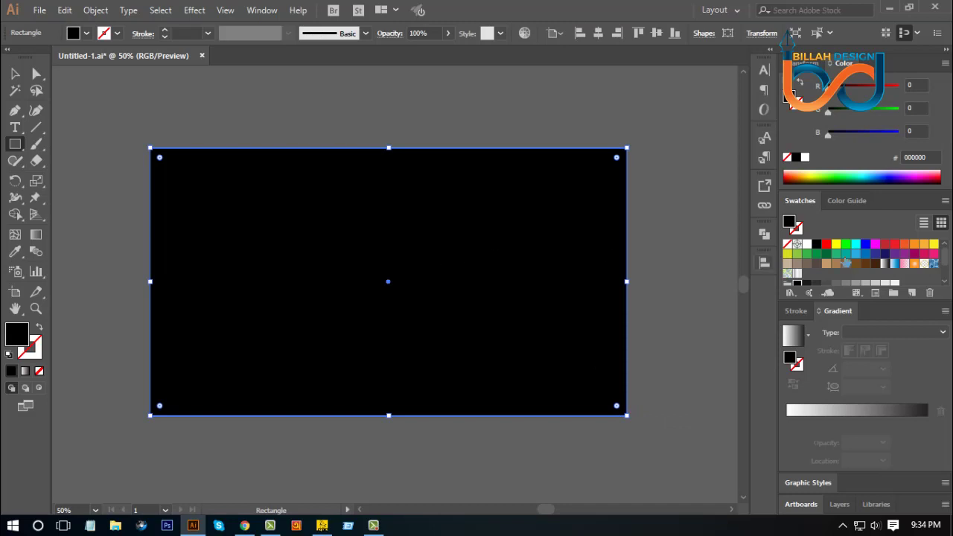
pyautogui.scroll(-3, 845, 263)
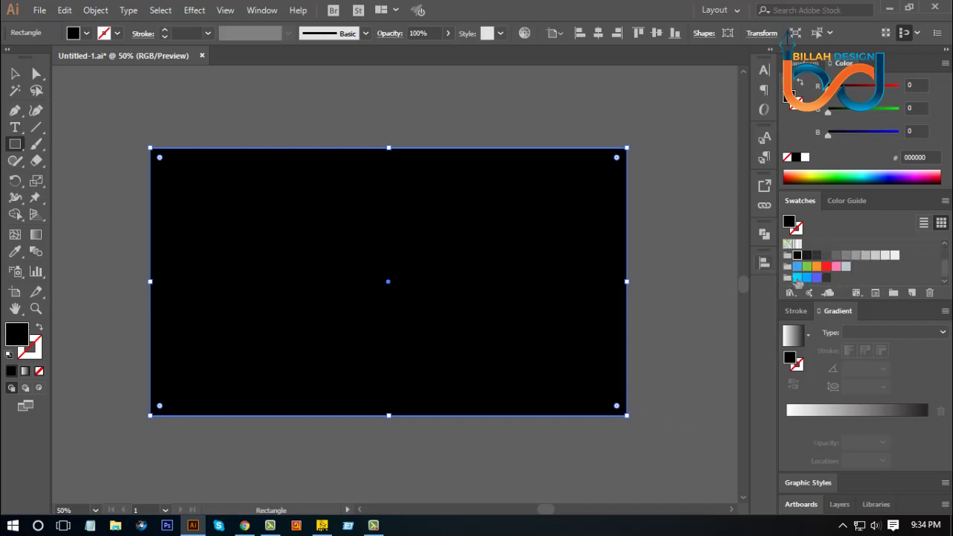
pyautogui.click(798, 279)
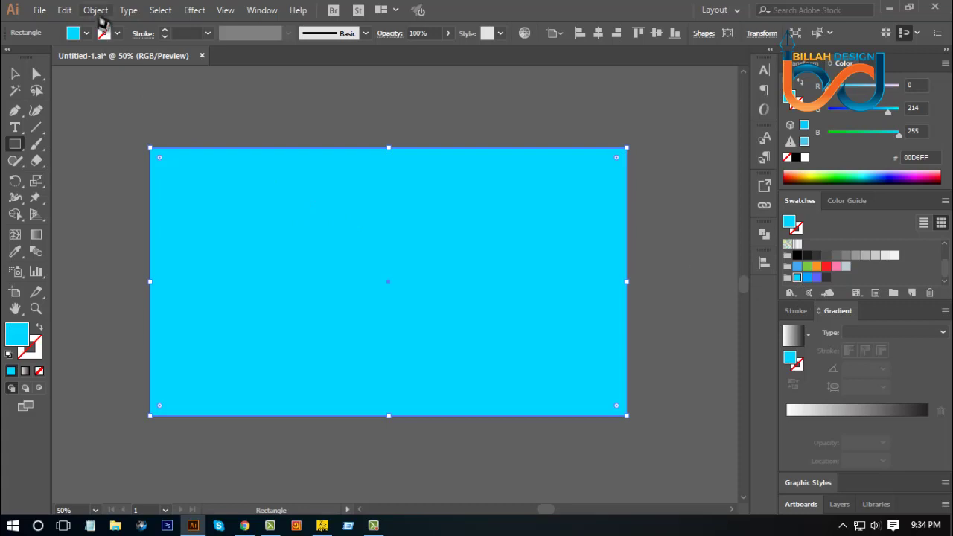
# Lock the cyan background rectangle in place via Object > Lock > Selection
pyautogui.click(96, 9)
pyautogui.moveTo(146, 77)
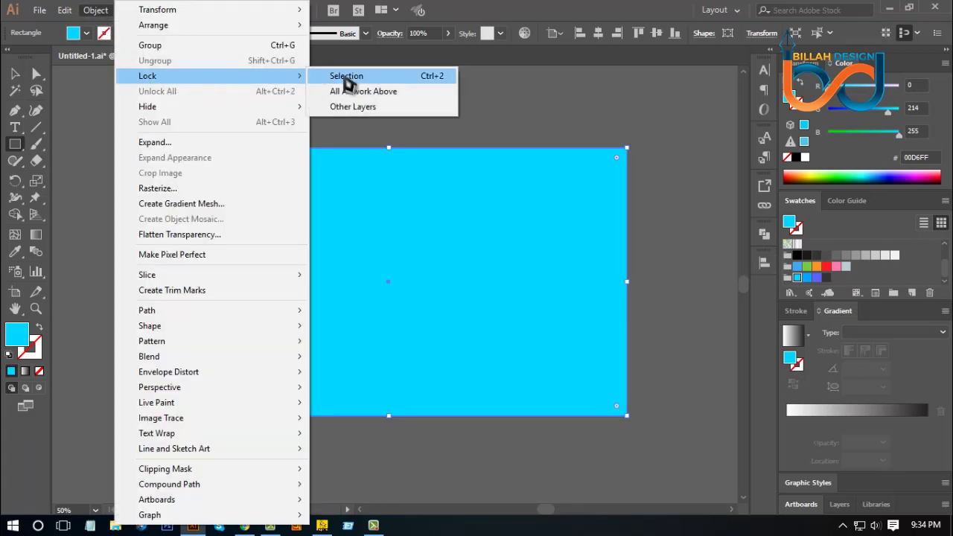
pyautogui.click(347, 78)
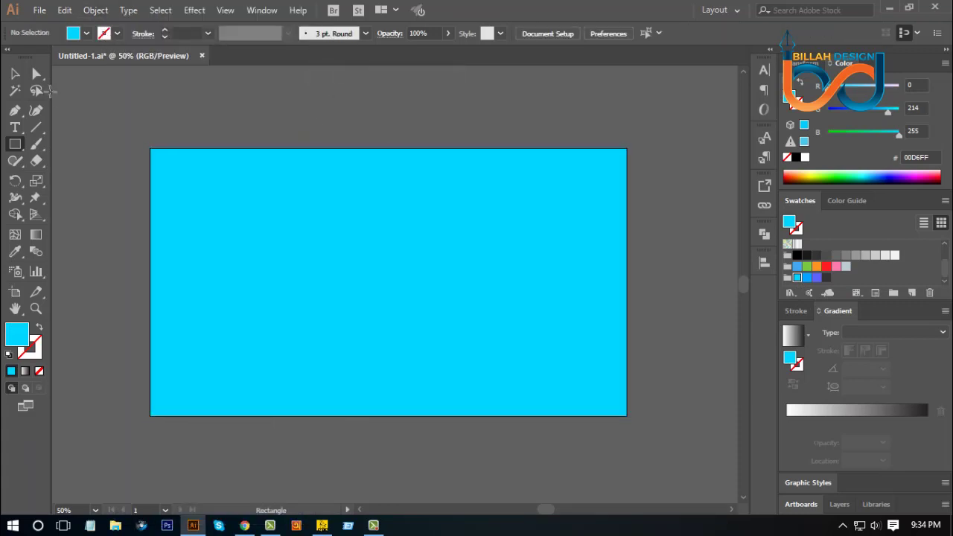
# Create a 72 pt text object reading 'logo' on the cyan background and select it
pyautogui.click(18, 74)
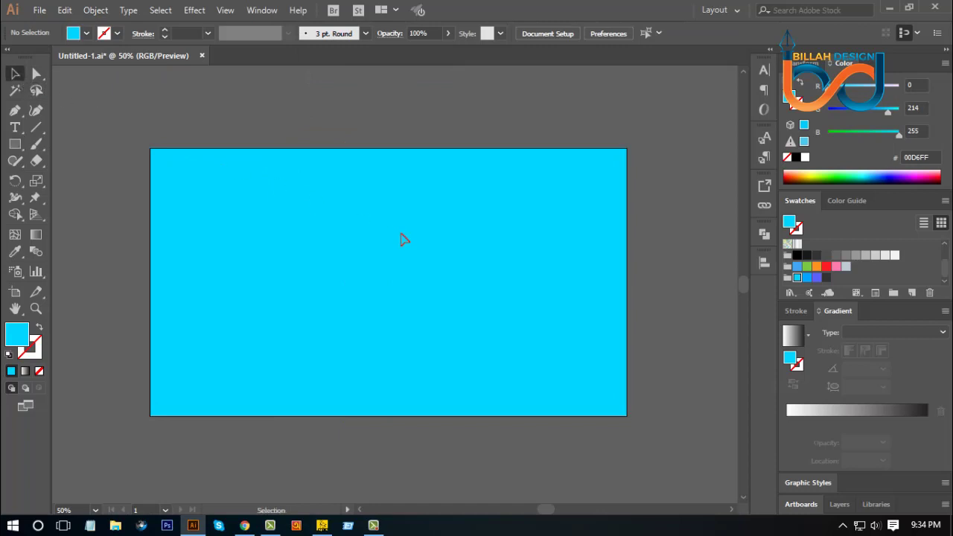
pyautogui.moveTo(461, 259); pyautogui.dragTo(459, 250)
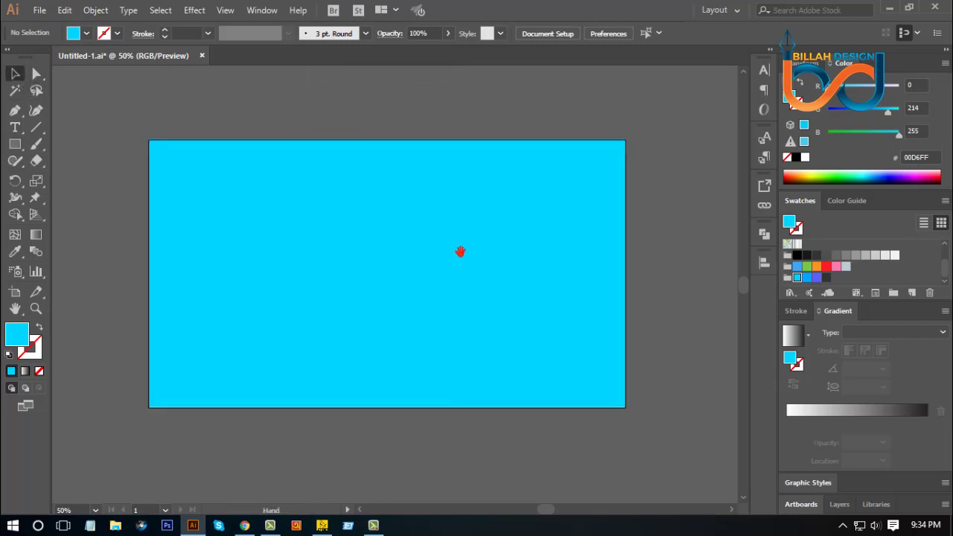
pyautogui.click(20, 128)
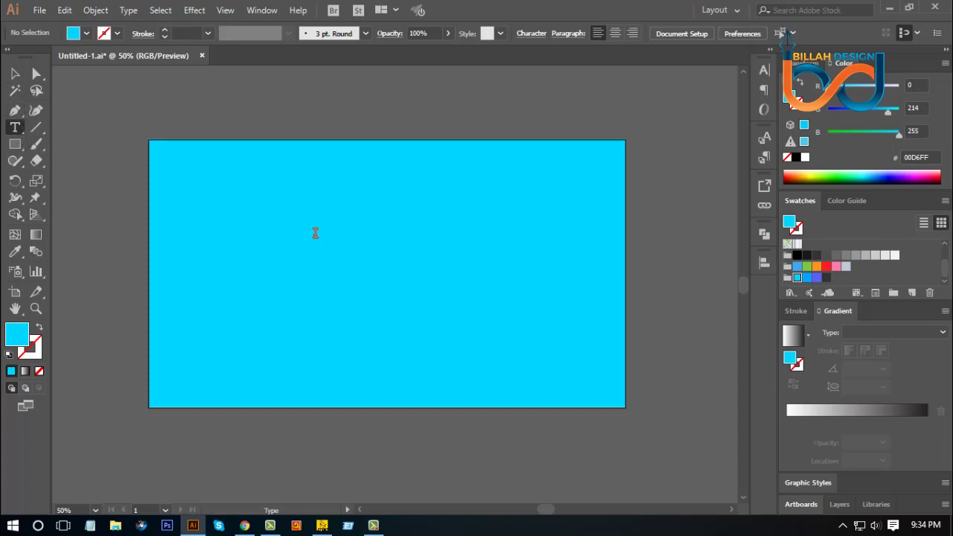
pyautogui.click(317, 233)
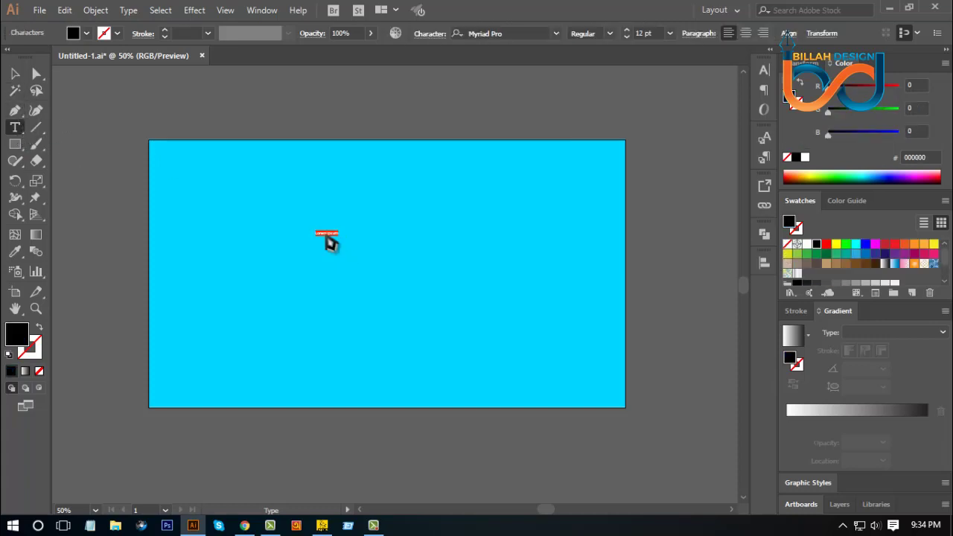
pyautogui.rightClick(328, 239)
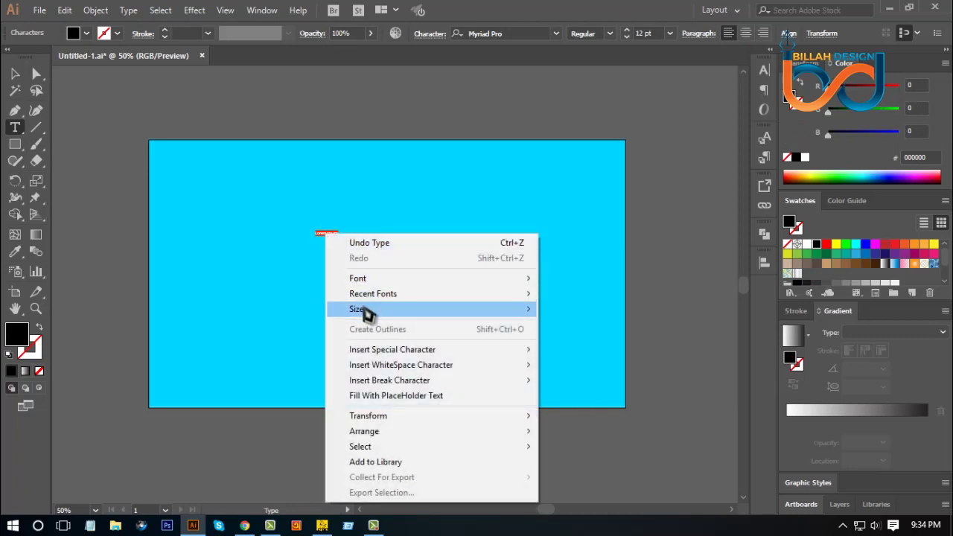
pyautogui.moveTo(533, 315)
pyautogui.click(566, 309)
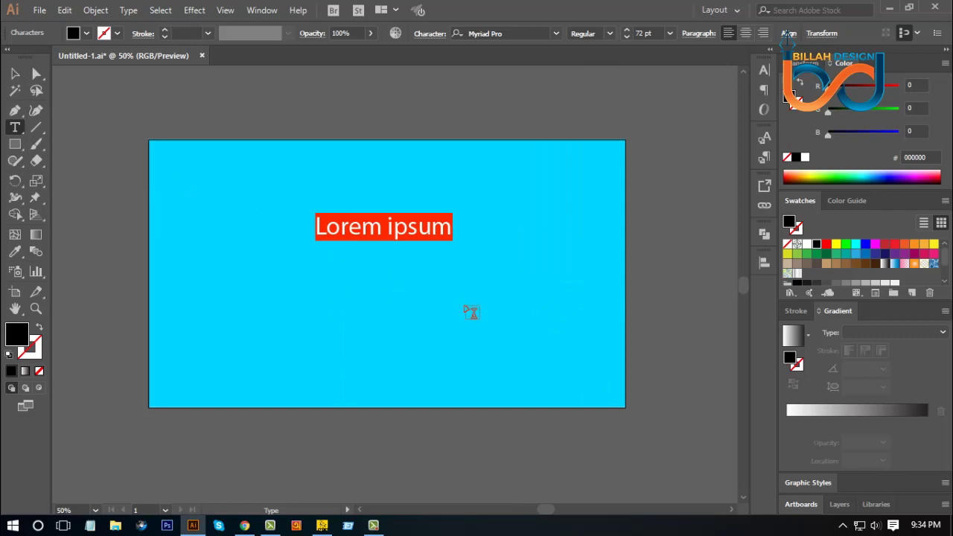
pyautogui.press('BackSpace')
pyautogui.write('logo')
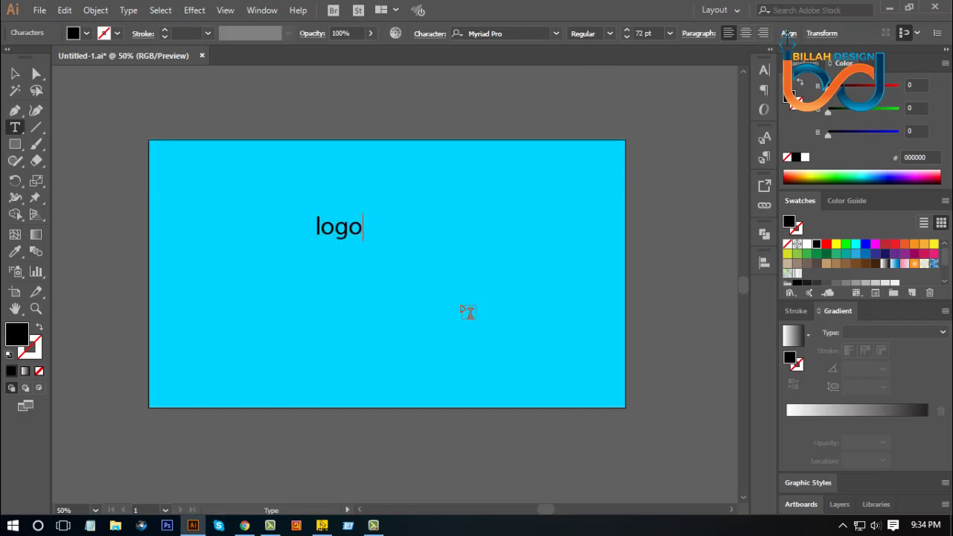
pyautogui.click(15, 73)
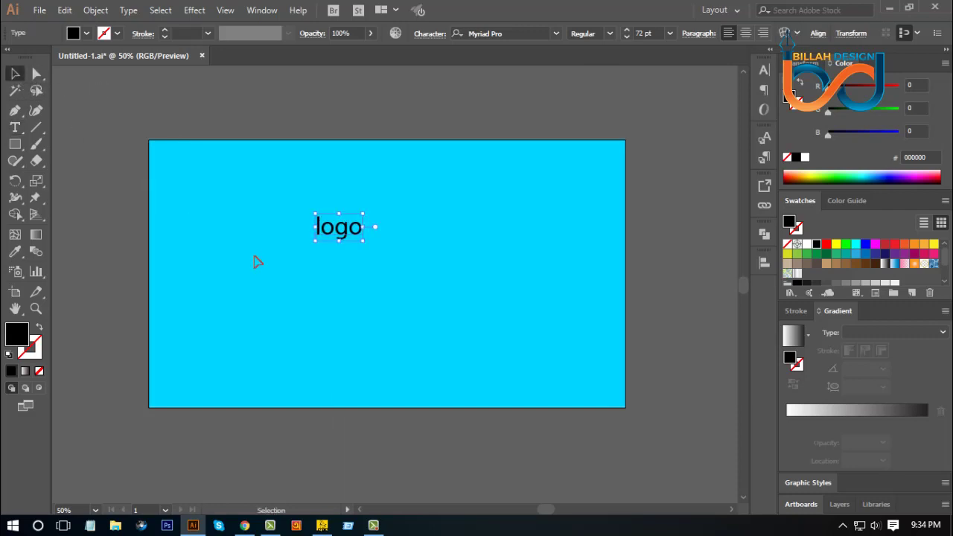
# Scale the logo text up and position it centrally on the artboard
pyautogui.moveTo(363, 242); pyautogui.dragTo(425, 288)
pyautogui.moveTo(366, 251); pyautogui.dragTo(424, 297)
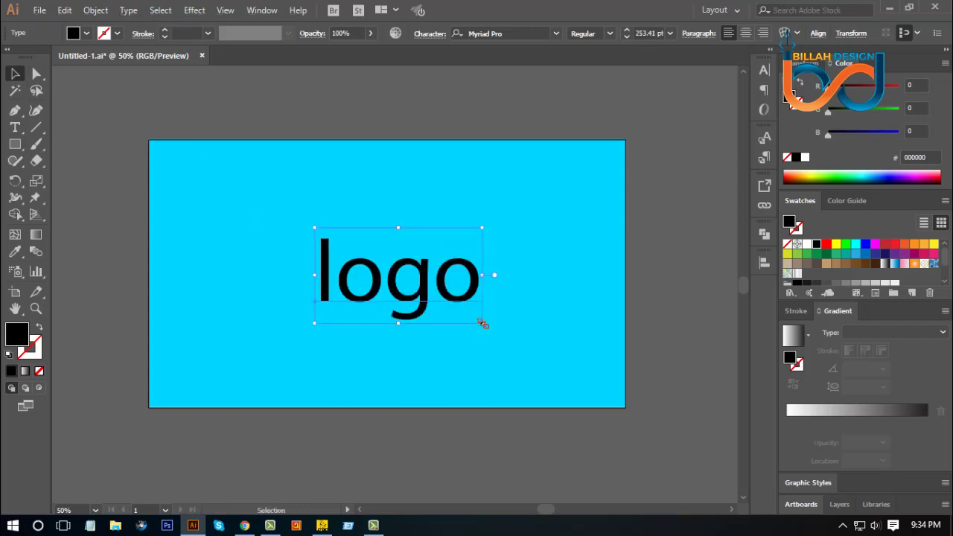
pyautogui.moveTo(485, 323); pyautogui.dragTo(506, 336)
pyautogui.moveTo(428, 291); pyautogui.dragTo(427, 284)
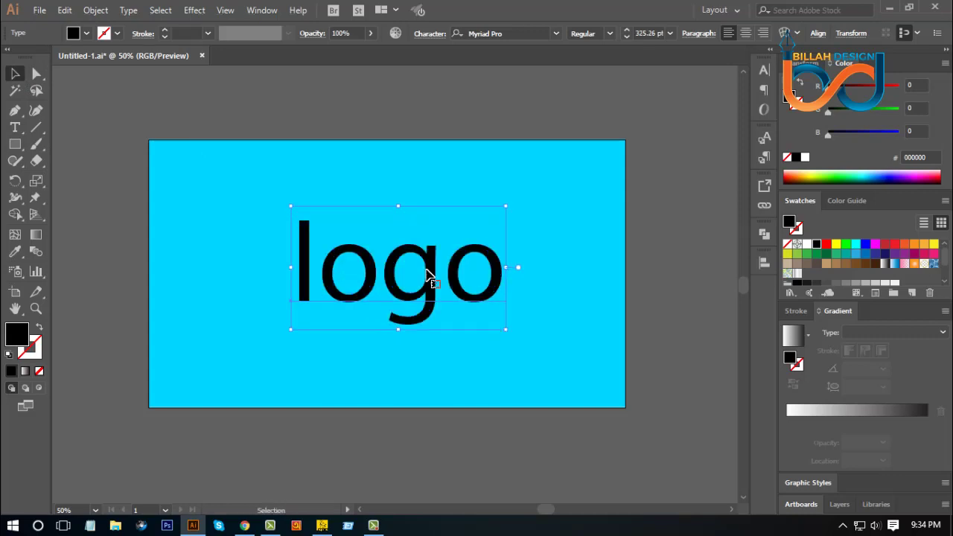
# Set the logo text in Cooper Std Black and nudge it slightly up-left
pyautogui.click(510, 33)
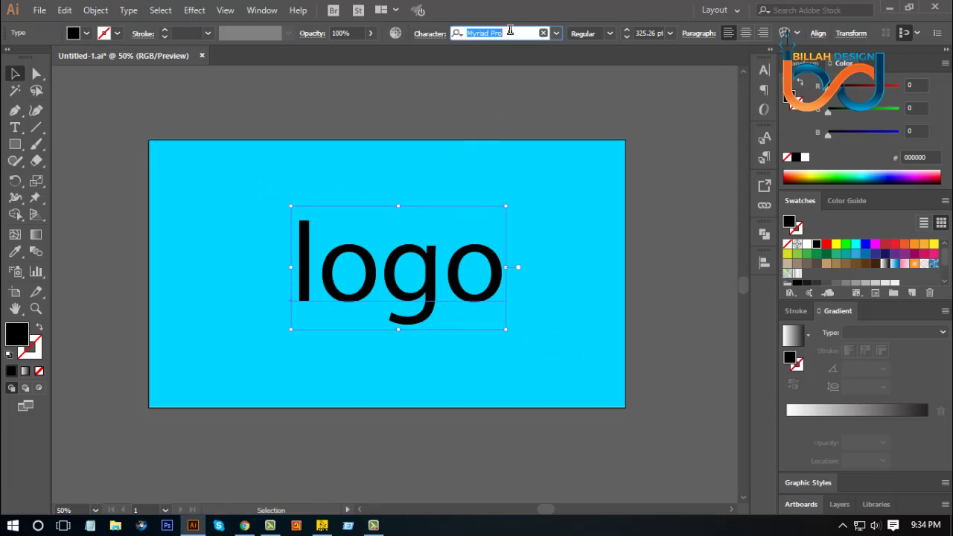
pyautogui.write('coop')
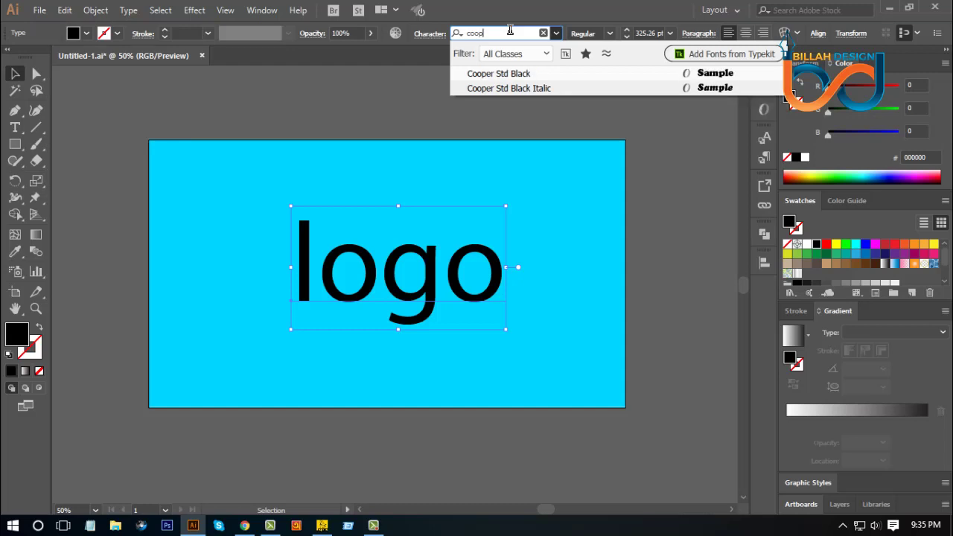
pyautogui.click(519, 74)
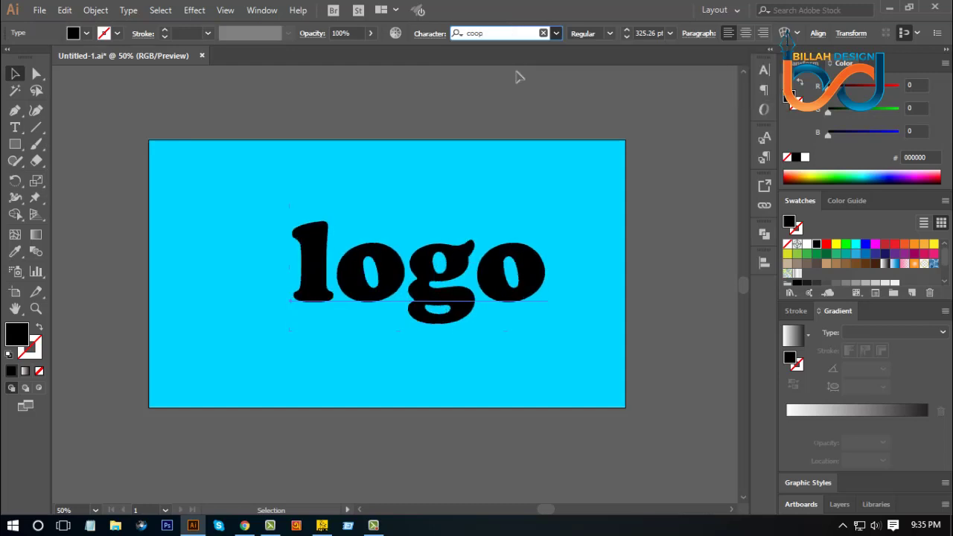
pyautogui.moveTo(514, 259); pyautogui.dragTo(500, 252)
# Convert the logo text to outlines and fill the lettering white
pyautogui.rightClick(499, 251)
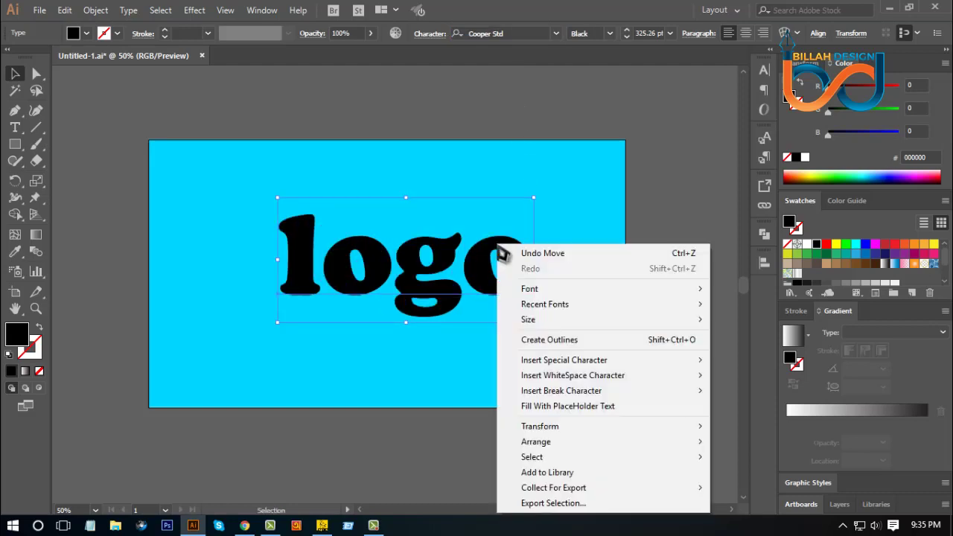
pyautogui.click(563, 340)
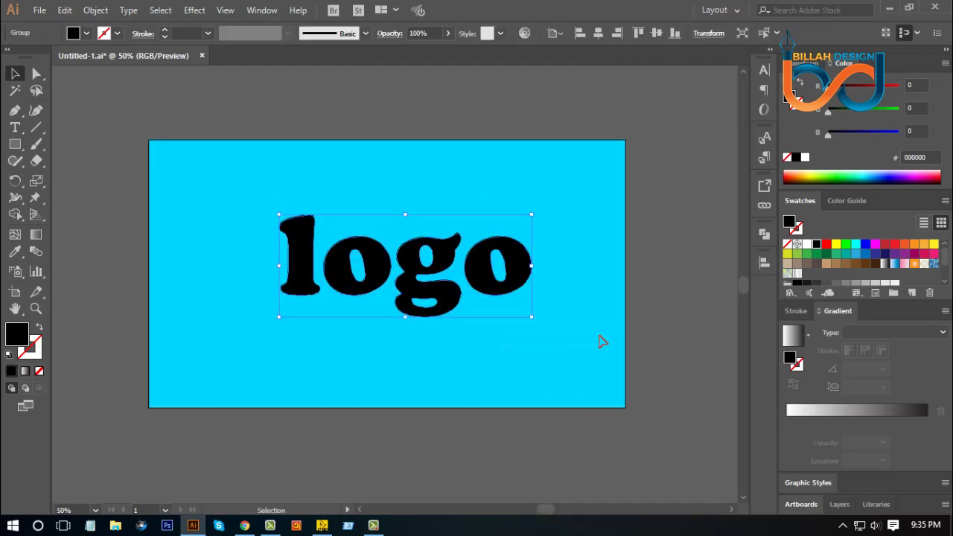
pyautogui.click(551, 304)
pyautogui.click(527, 272)
pyautogui.click(806, 244)
pyautogui.click(574, 300)
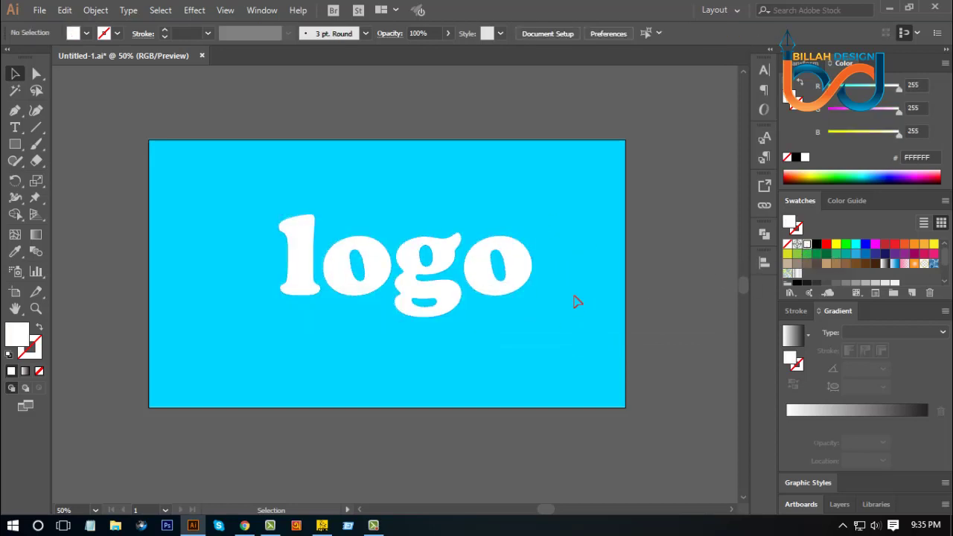
pyautogui.moveTo(524, 265); pyautogui.dragTo(517, 266)
pyautogui.click(347, 194)
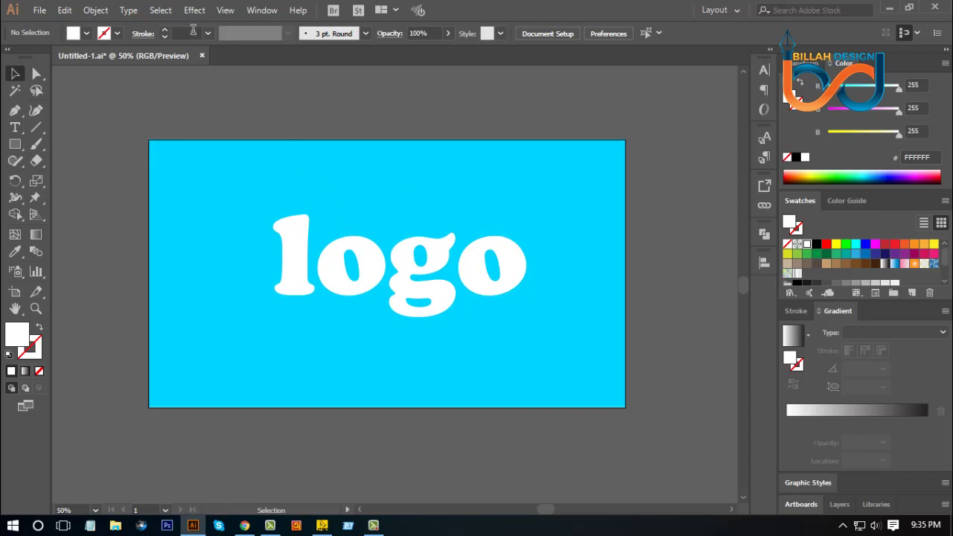
# Show the Appearance panel and select the white logo group
pyautogui.click(262, 11)
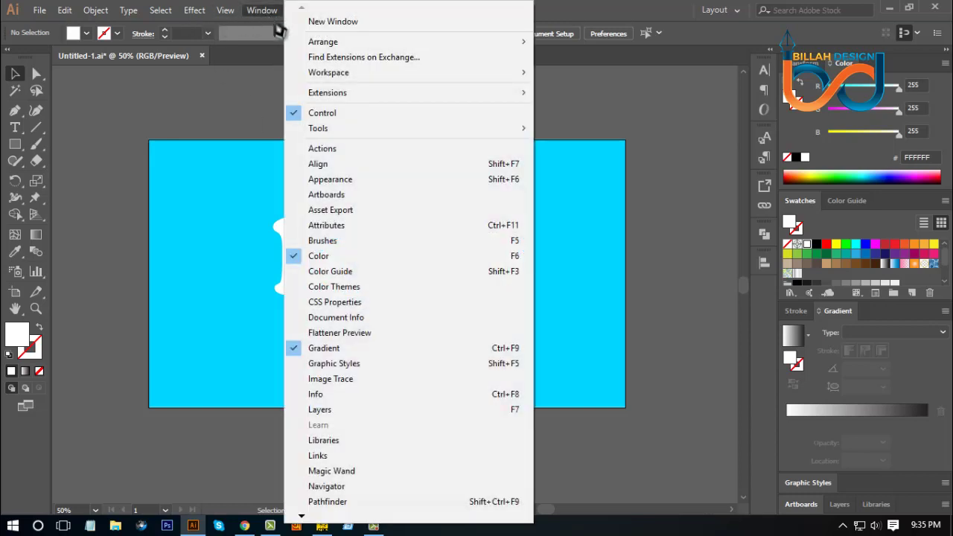
pyautogui.click(346, 186)
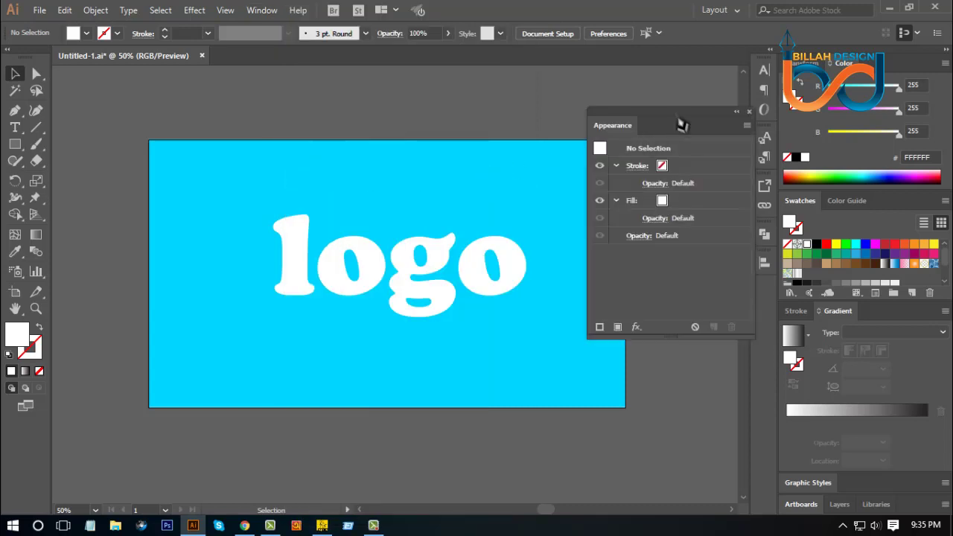
pyautogui.moveTo(677, 120); pyautogui.dragTo(666, 121)
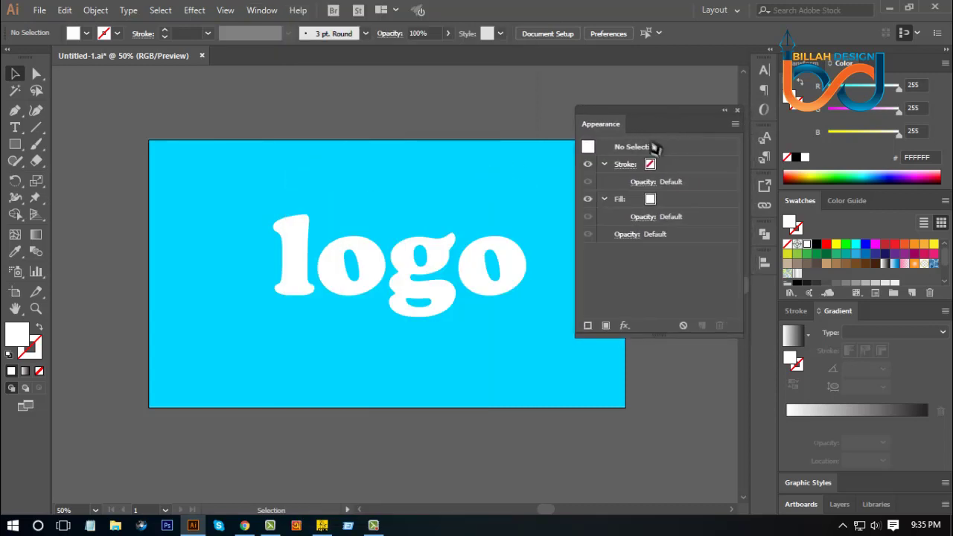
pyautogui.click(444, 262)
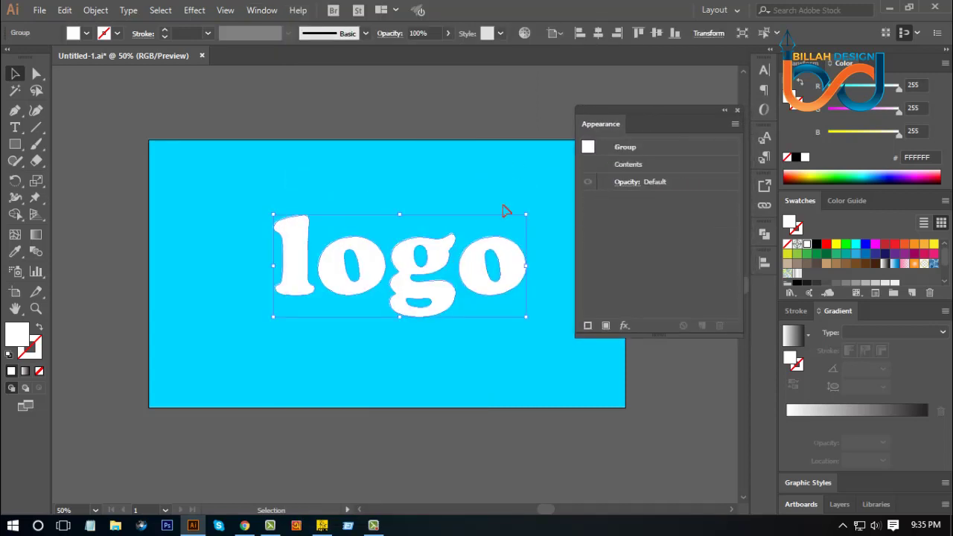
# Add a new dark stroke to the logo group and set its weight to 15 pt
pyautogui.click(589, 327)
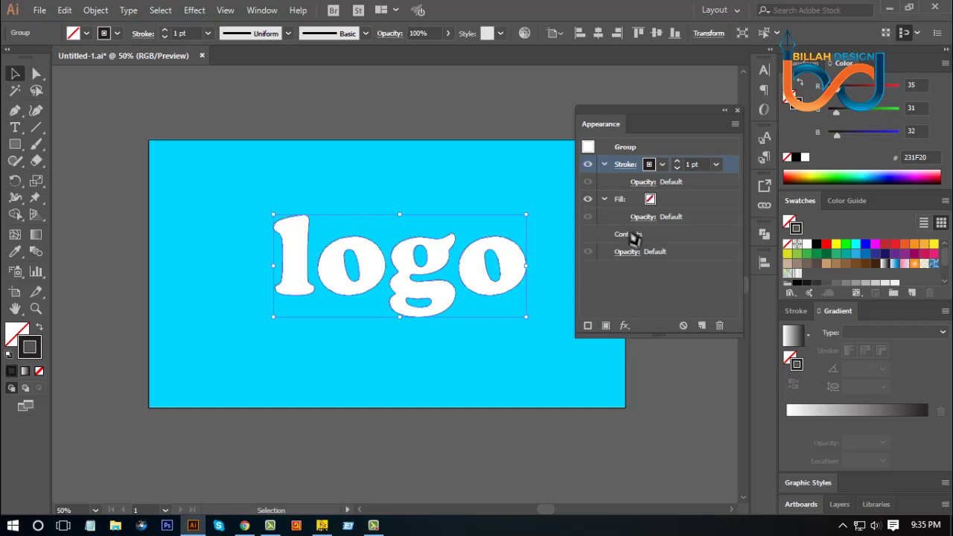
pyautogui.click(676, 160)
pyautogui.click(676, 160)
pyautogui.click(677, 160)
pyautogui.click(677, 160)
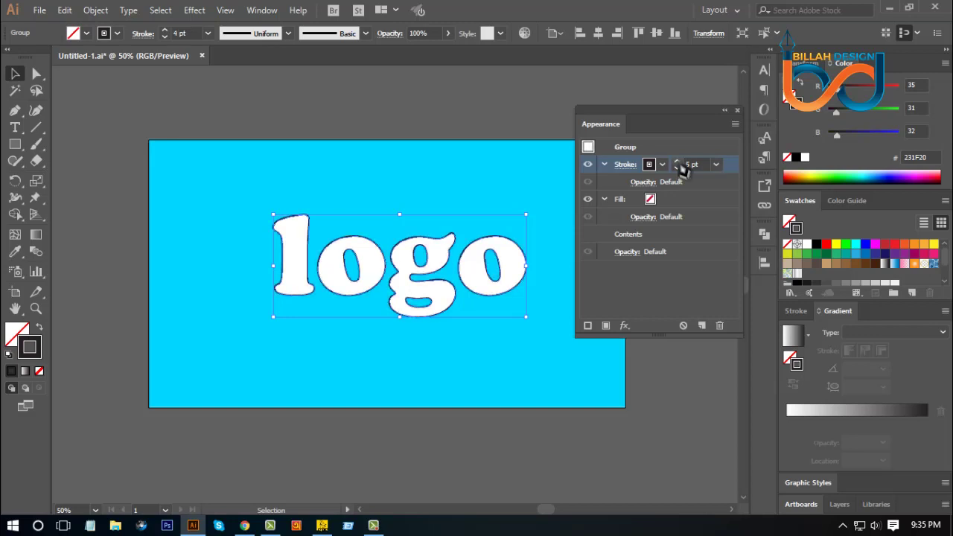
pyautogui.click(677, 160)
pyautogui.click(676, 160)
pyautogui.click(708, 164)
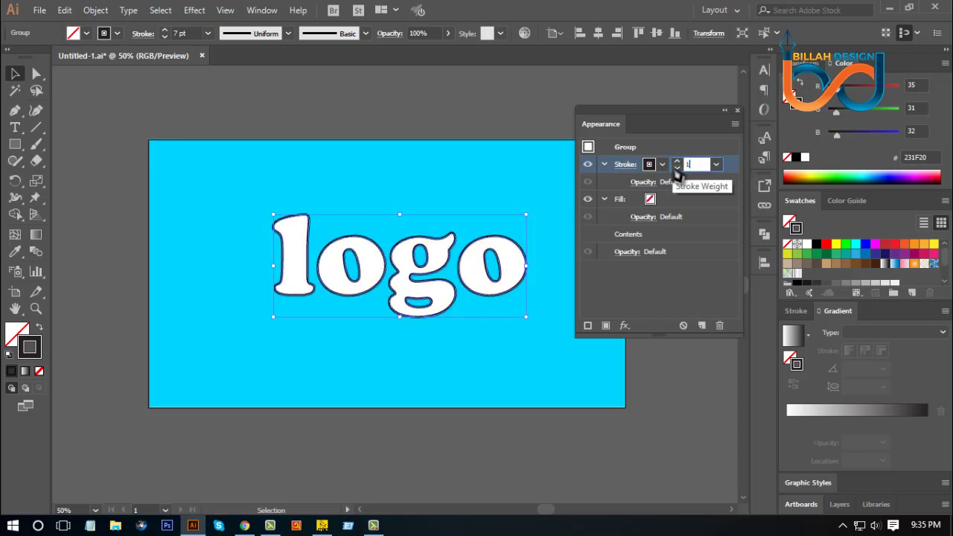
pyautogui.press('Return')
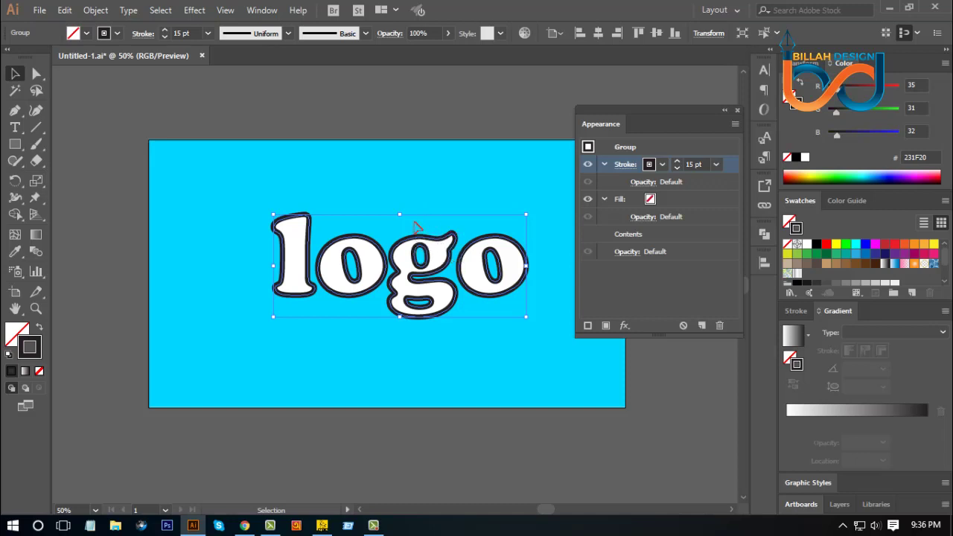
pyautogui.click(142, 34)
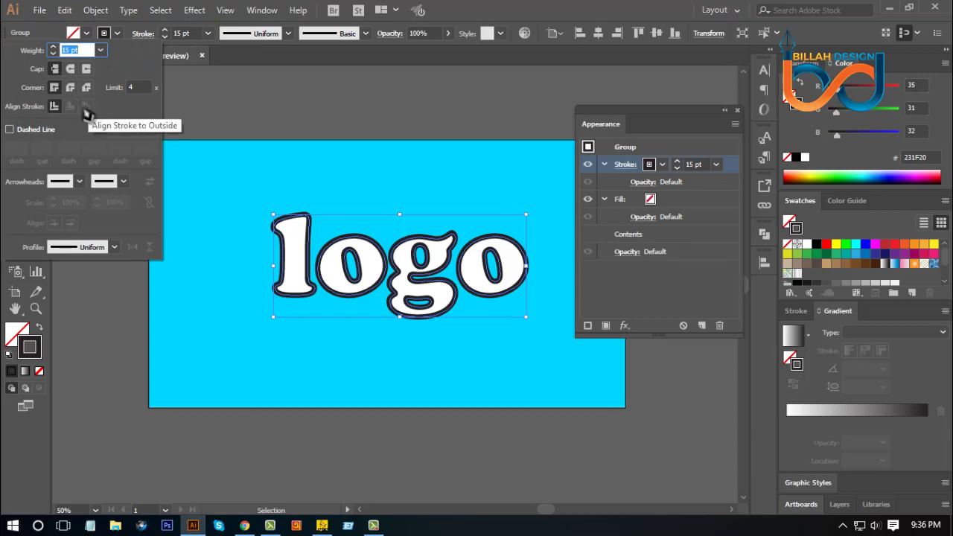
pyautogui.click(438, 258)
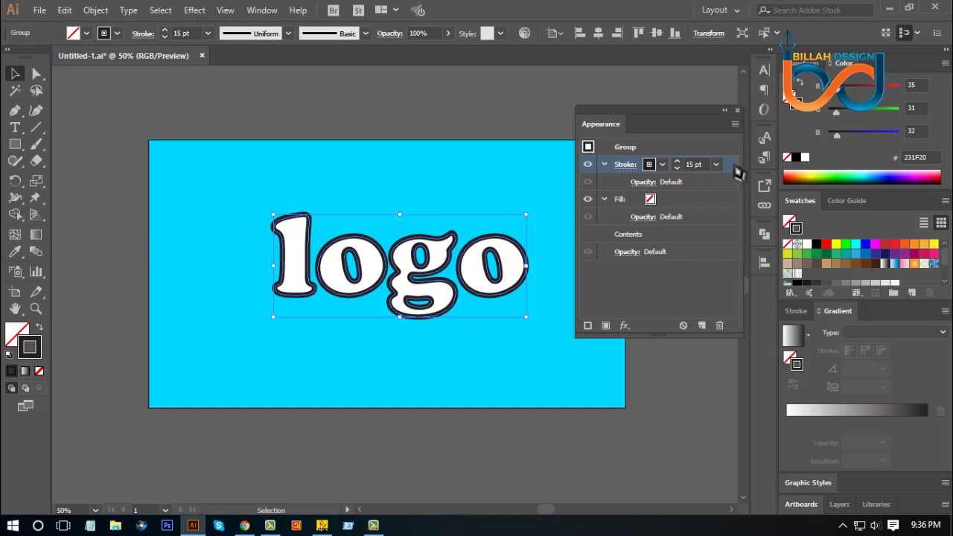
# Move the 15 pt stroke onto Contents, then add a second stroke placed beneath it
pyautogui.moveTo(737, 171)
pyautogui.mouseDown()
pyautogui.moveTo(726, 207)
pyautogui.moveTo(655, 233)
pyautogui.moveTo(700, 255)
pyautogui.mouseUp()
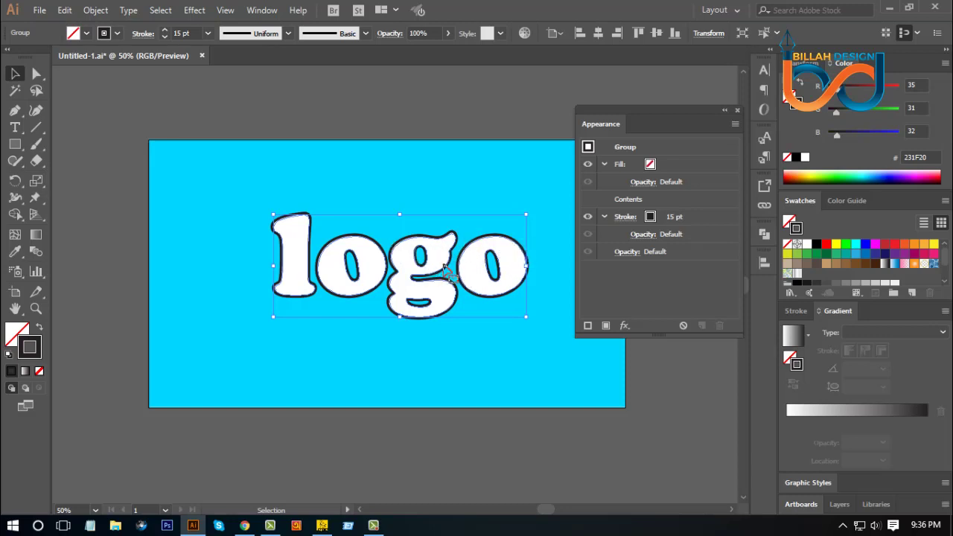
pyautogui.click(588, 326)
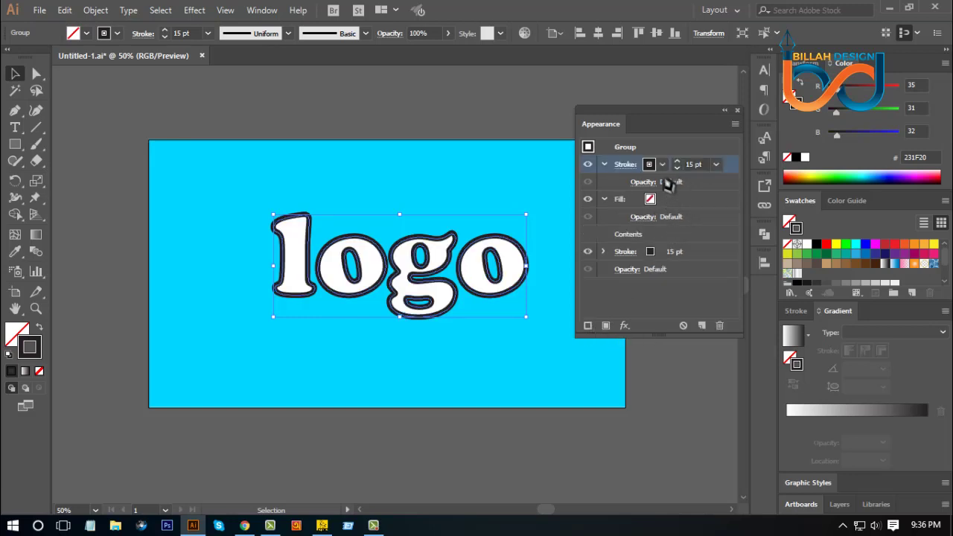
pyautogui.moveTo(736, 170)
pyautogui.mouseDown()
pyautogui.moveTo(721, 213)
pyautogui.moveTo(728, 269)
pyautogui.mouseUp()
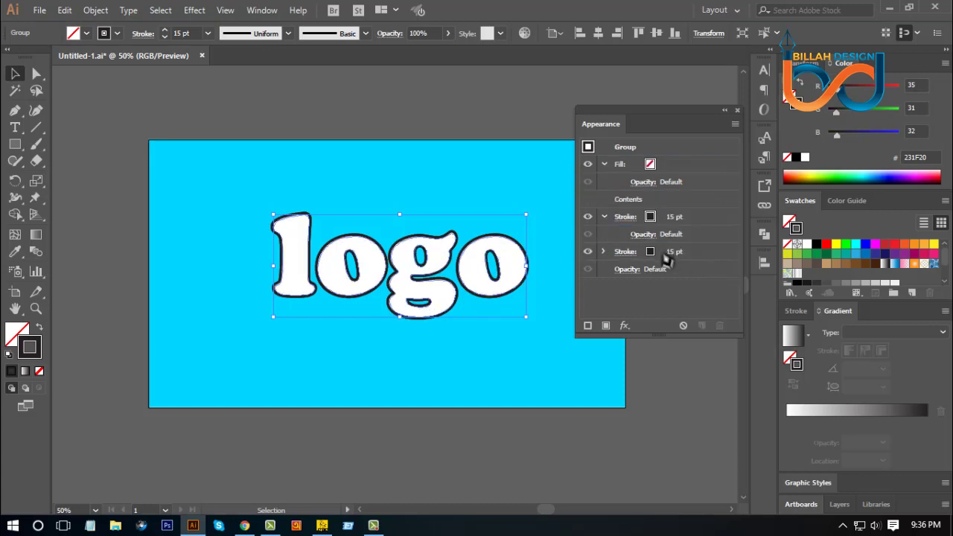
pyautogui.scroll(-2, 838, 262)
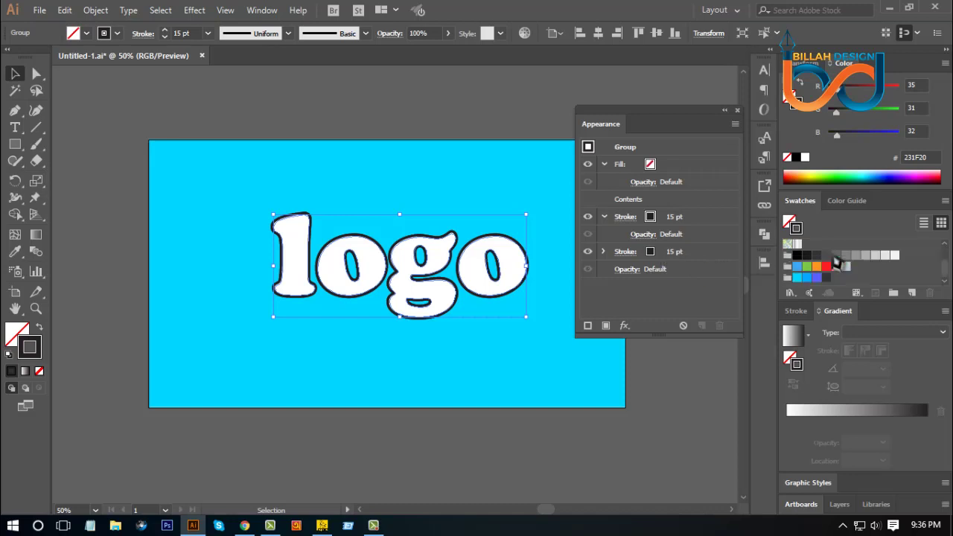
# Colour the upper letter stroke bright blue 00A6FF and the lower stroke dark grey
pyautogui.click(652, 218)
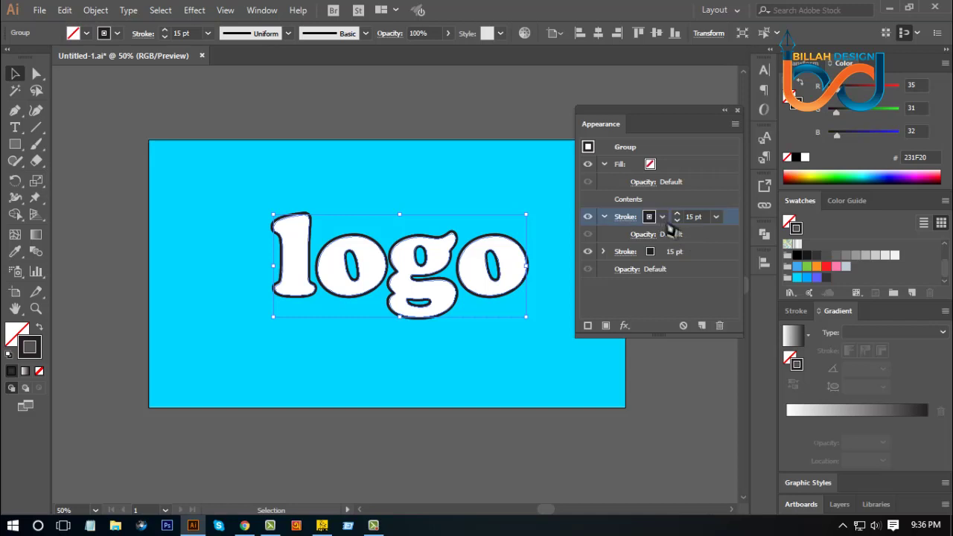
pyautogui.click(807, 278)
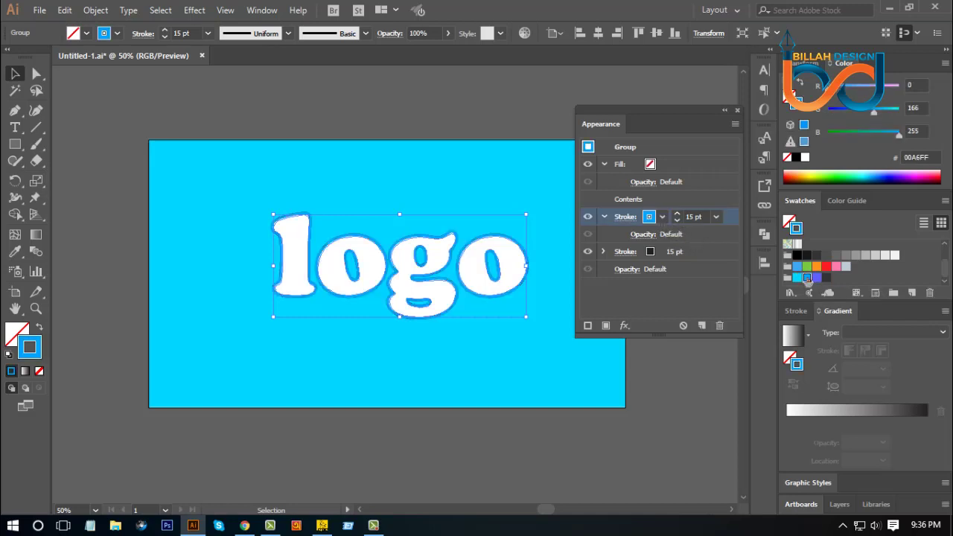
pyautogui.click(664, 258)
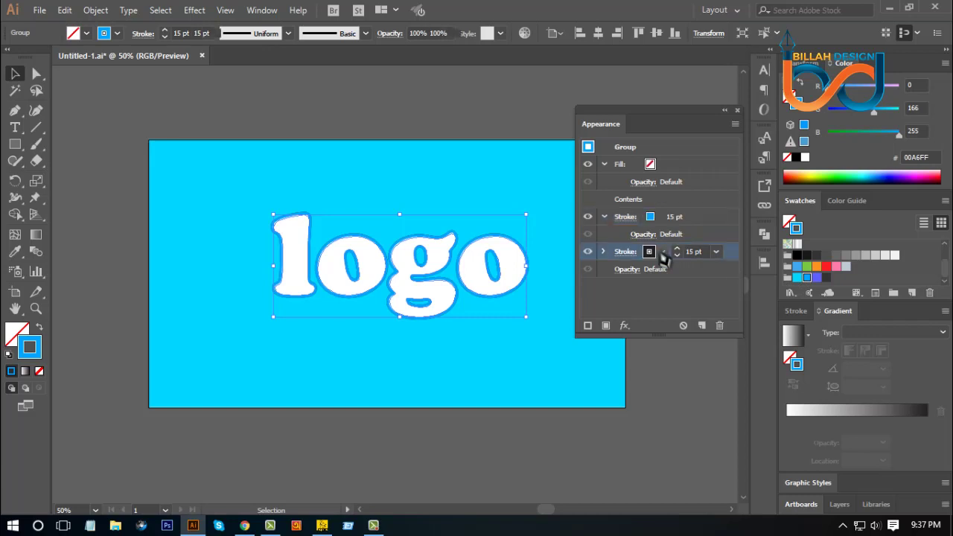
pyautogui.click(655, 254)
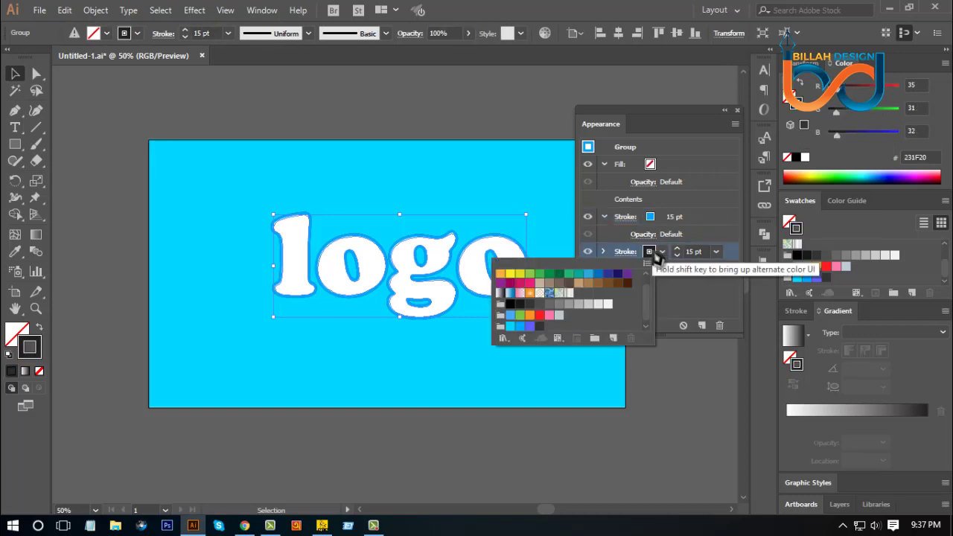
pyautogui.click(654, 254)
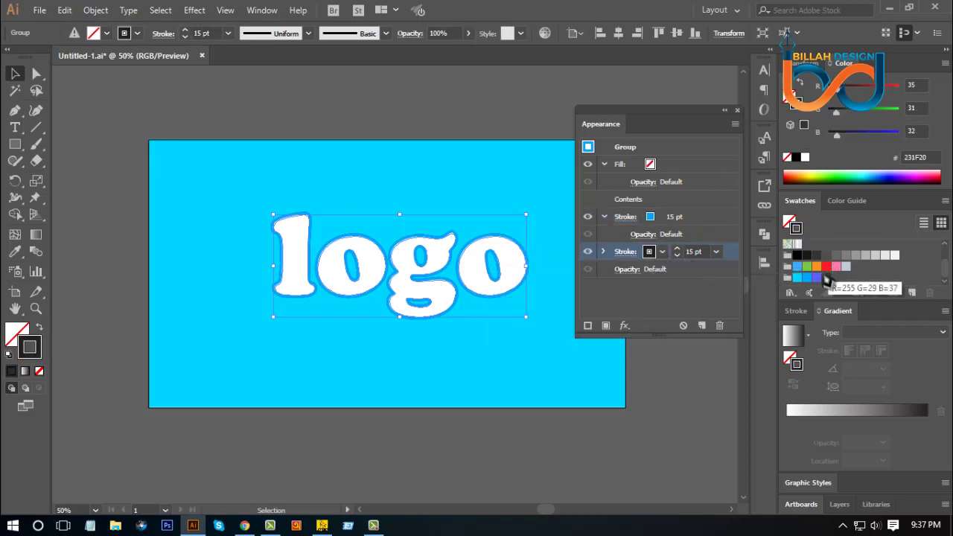
pyautogui.click(828, 278)
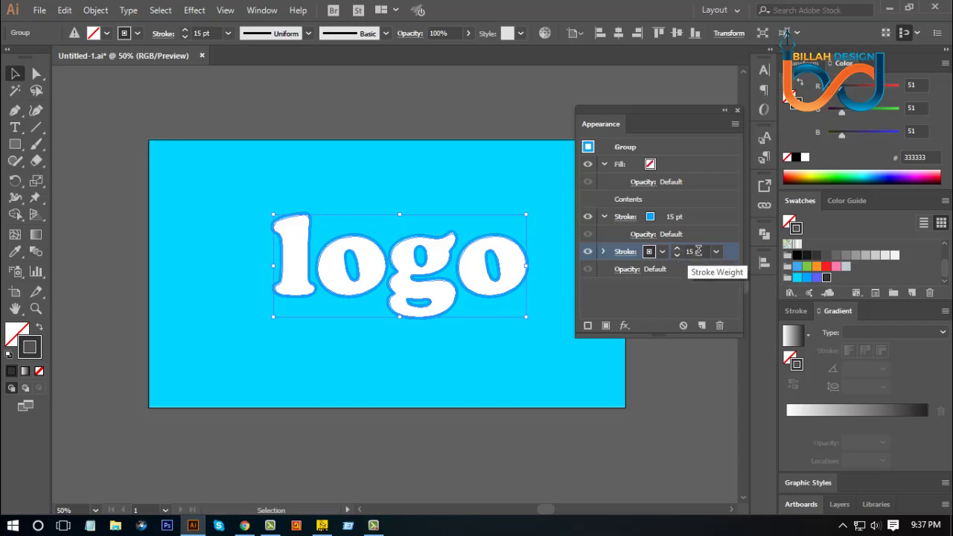
# Widen the dark grey stroke to 40 pt and duplicate it
pyautogui.moveTo(706, 251); pyautogui.dragTo(685, 252)
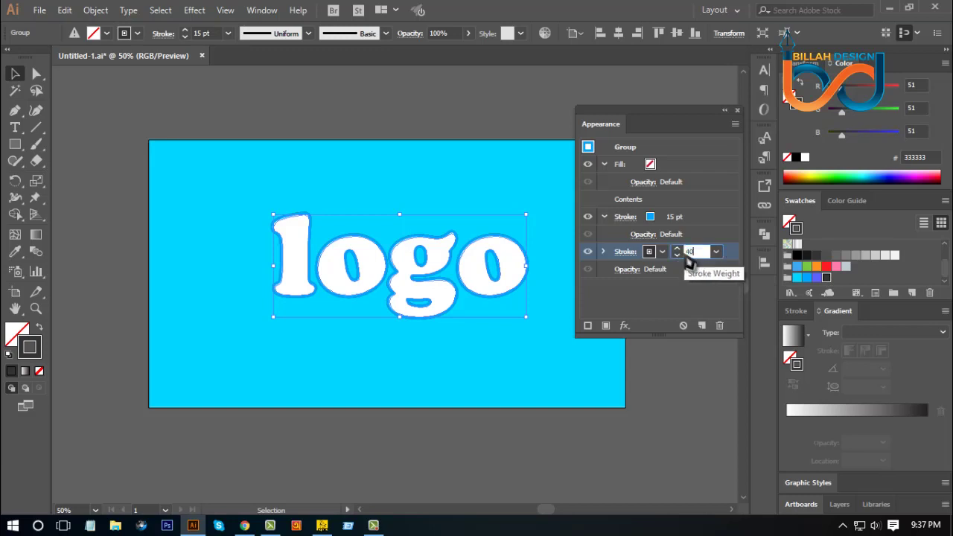
pyautogui.press('Return')
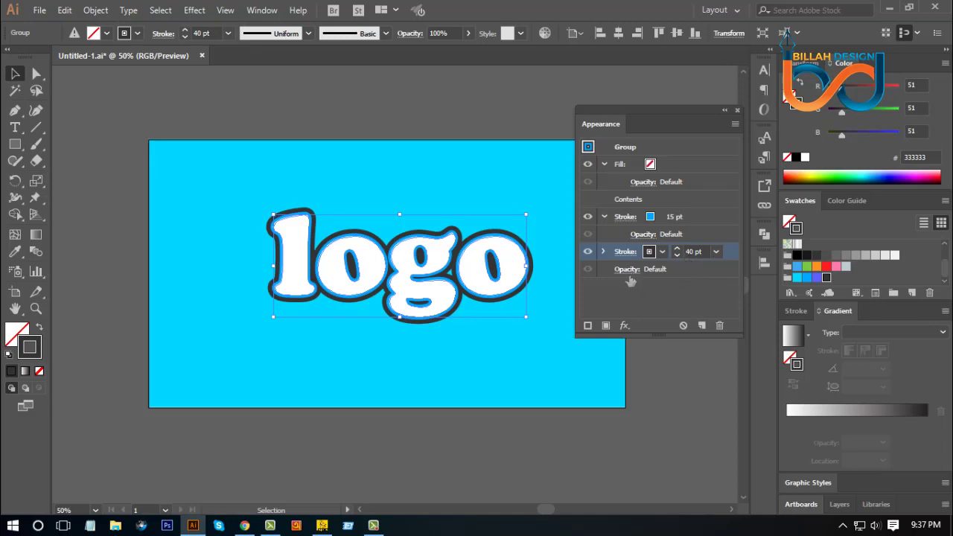
pyautogui.click(588, 326)
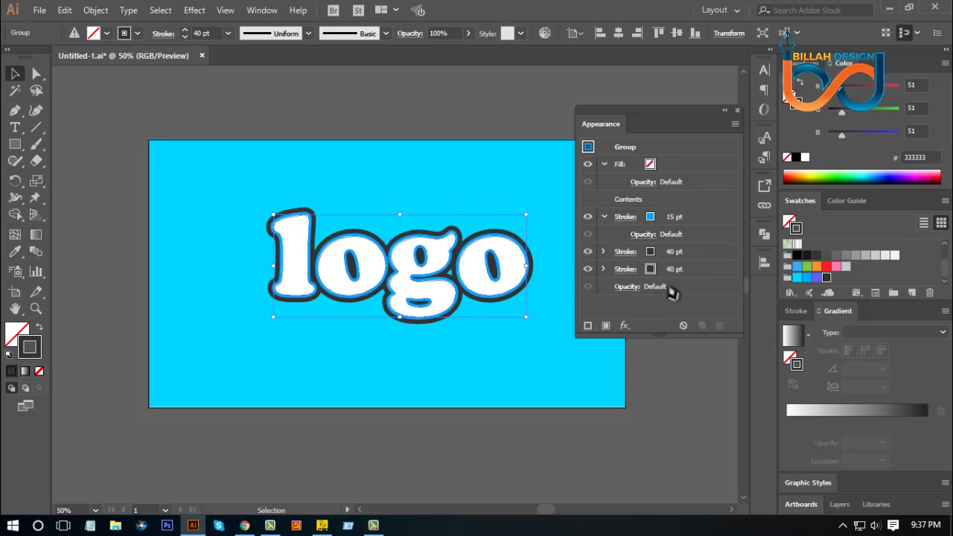
# Make the duplicate stroke purple 5E60FF with a 95 pt weight
pyautogui.click(627, 269)
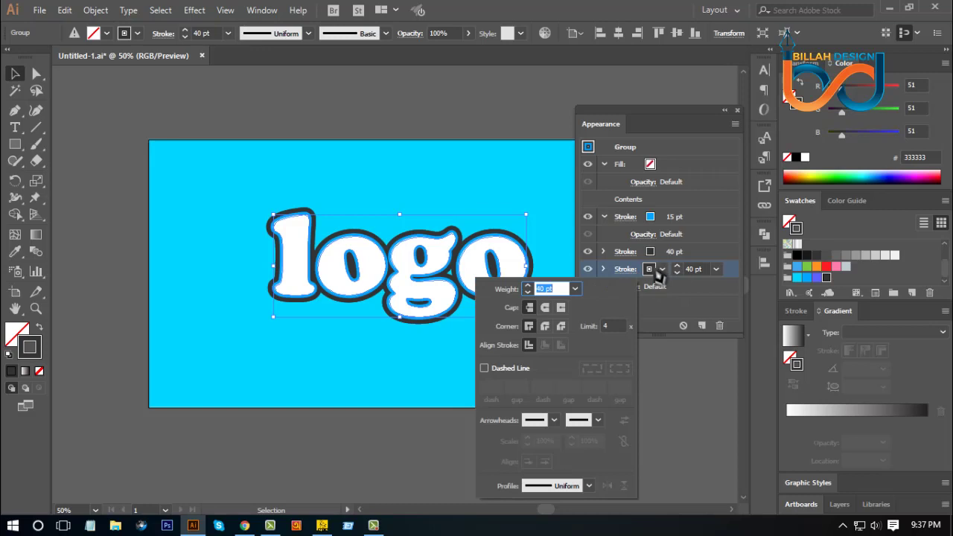
pyautogui.click(658, 272)
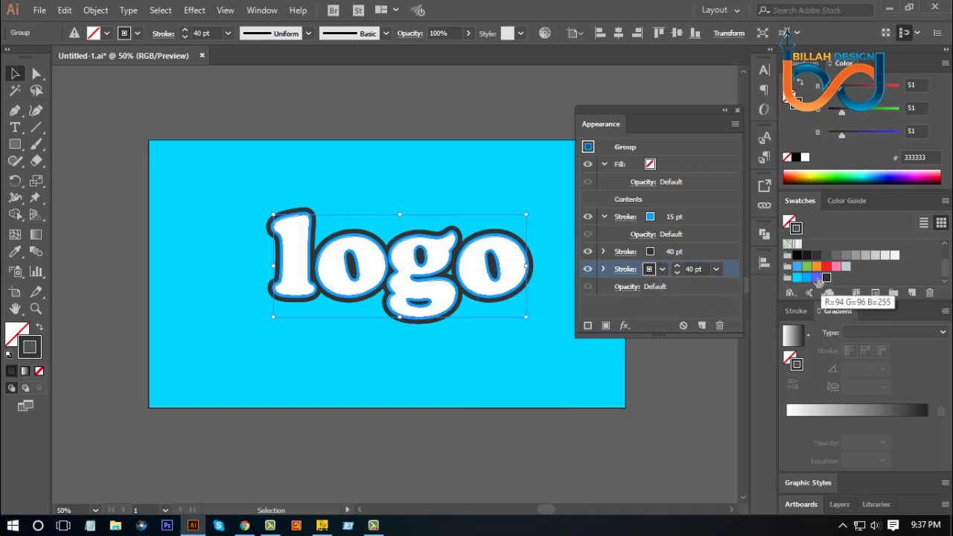
pyautogui.click(817, 277)
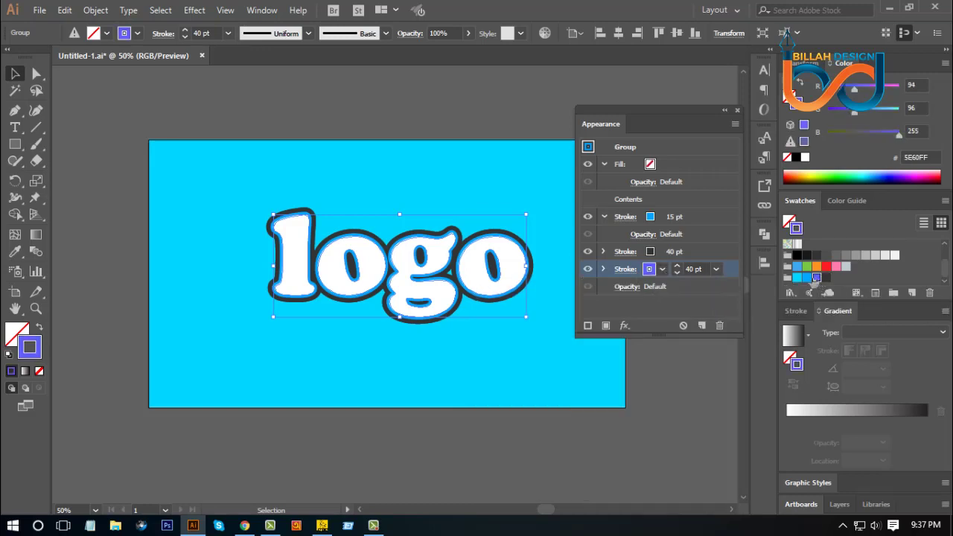
pyautogui.click(692, 269)
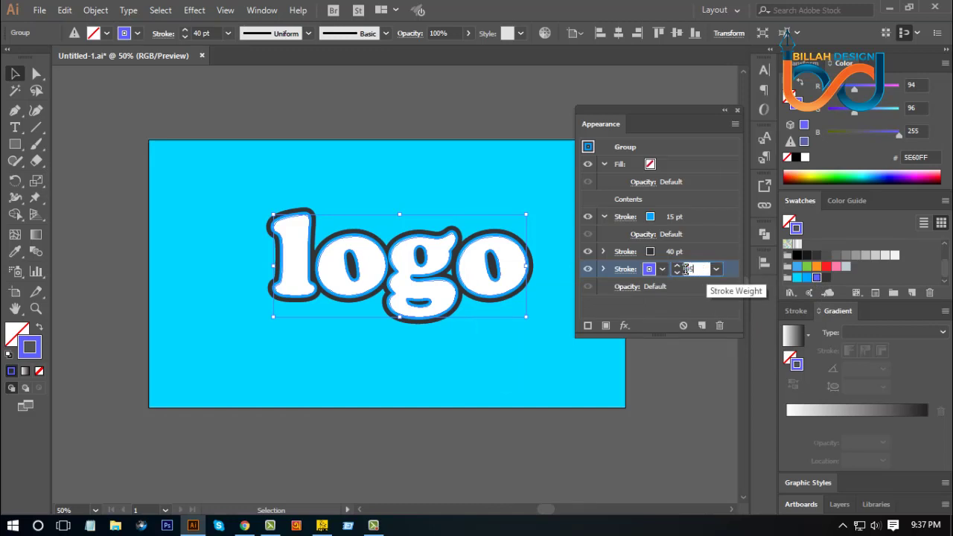
pyautogui.write('95')
pyautogui.press('Return')
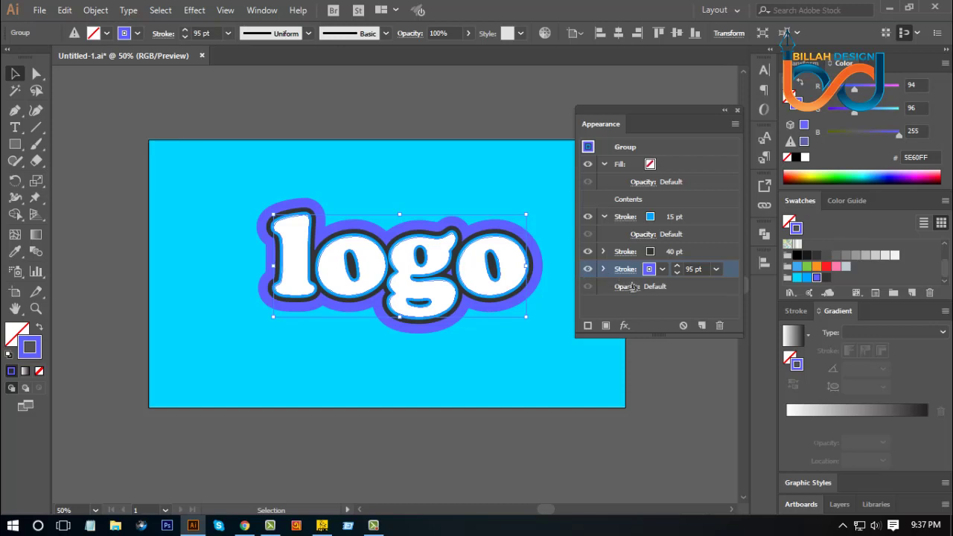
# Duplicate the purple stroke and make the copy a white 130 pt outer border
pyautogui.click(587, 327)
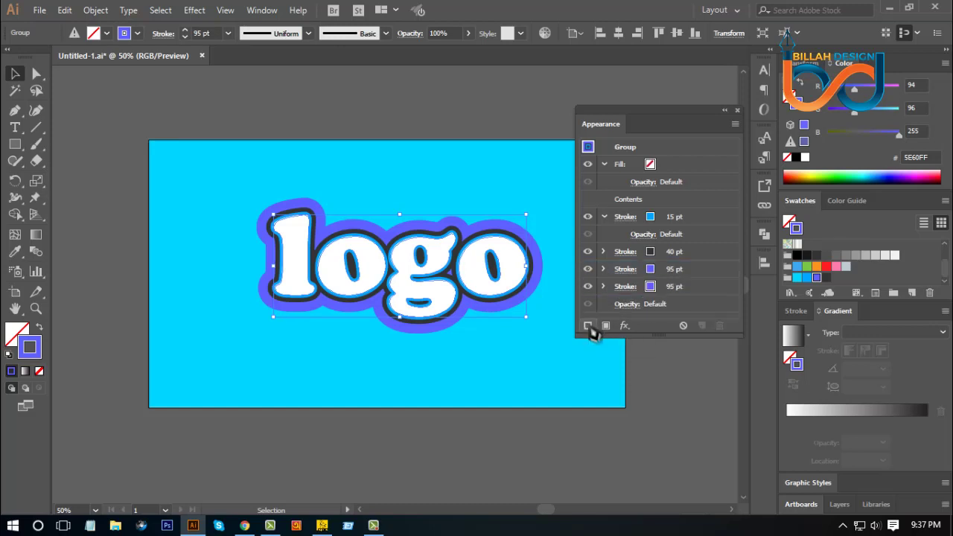
pyautogui.click(656, 289)
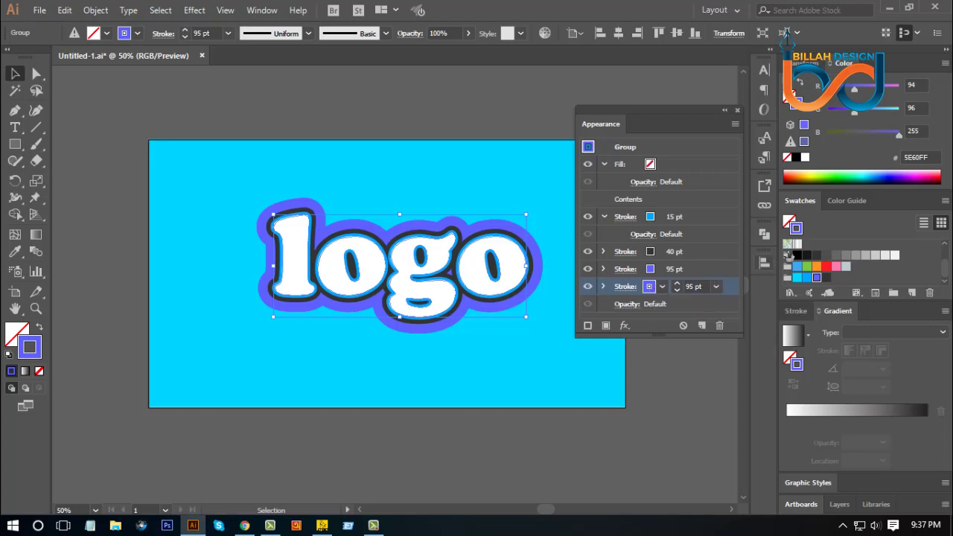
pyautogui.scroll(3, 808, 257)
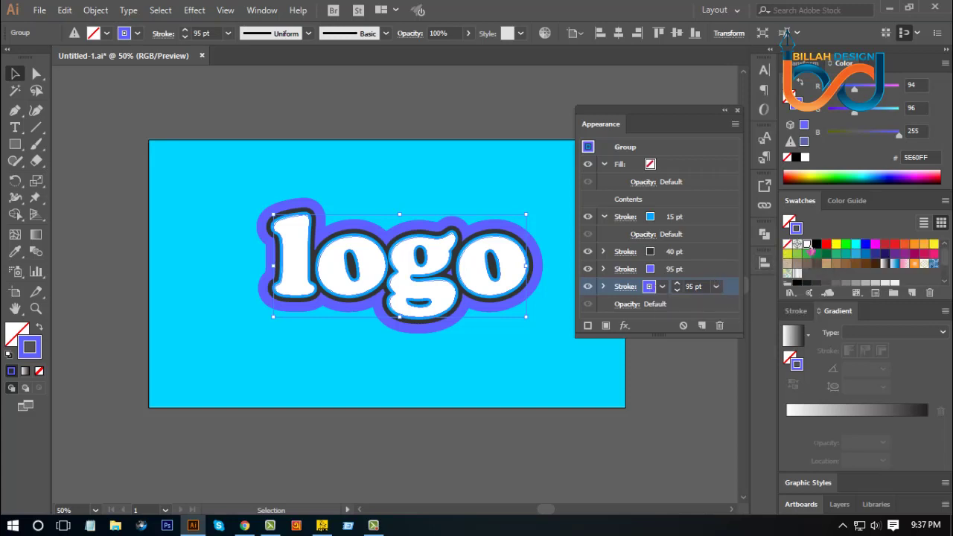
pyautogui.click(807, 245)
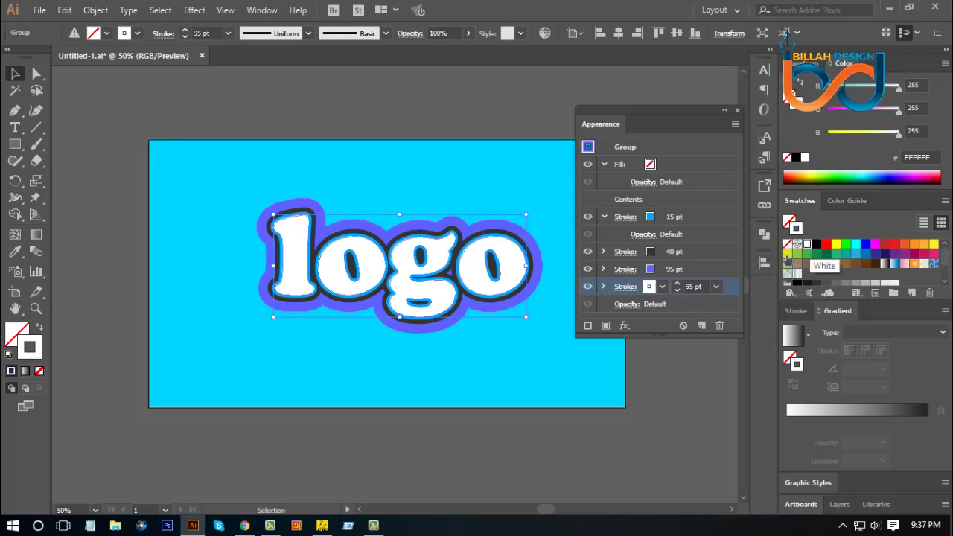
pyautogui.click(694, 286)
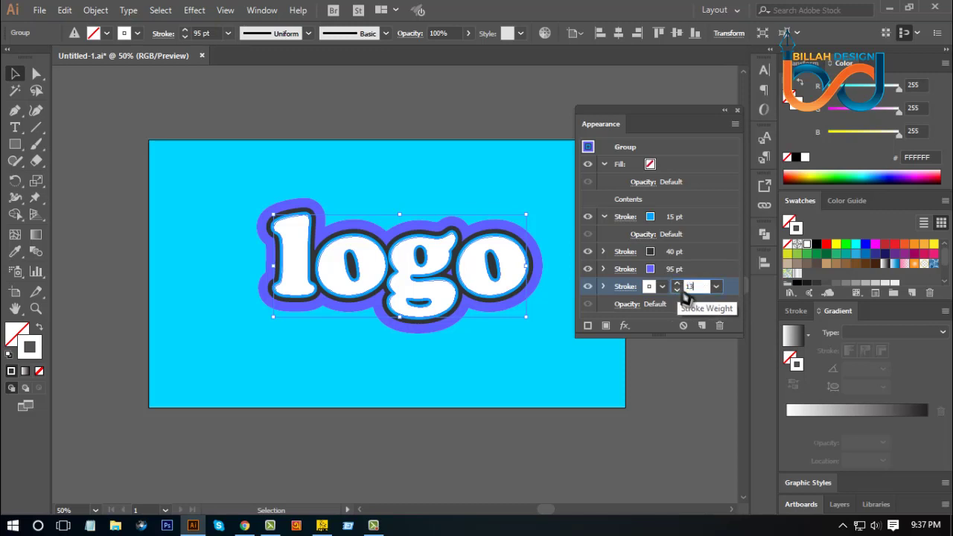
pyautogui.press('Return')
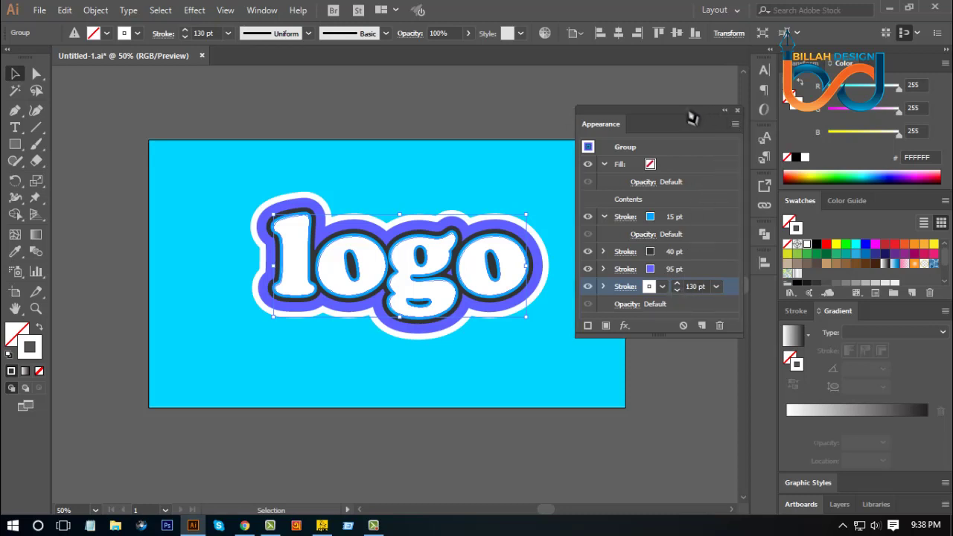
# Deselect the logo, pan it into view and zoom in to 66.67%
pyautogui.click(513, 380)
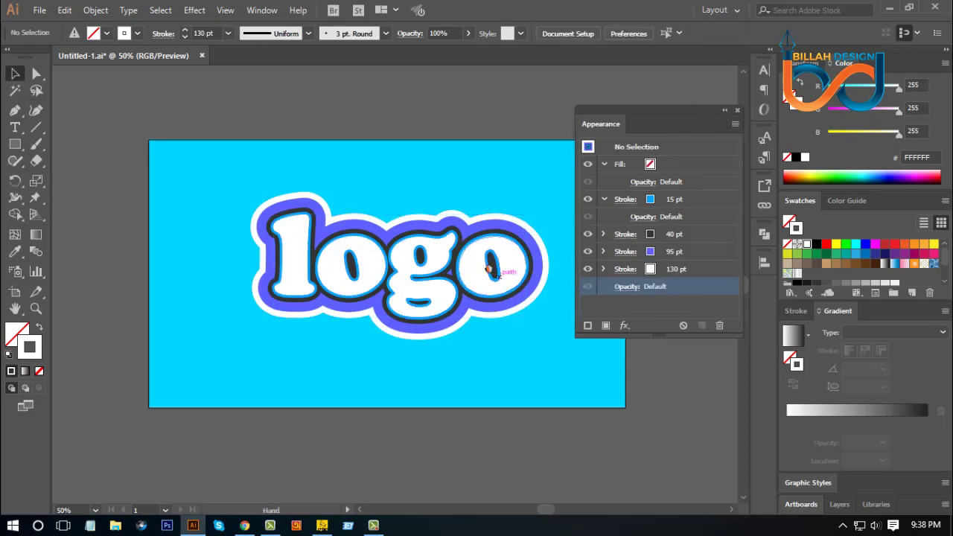
pyautogui.moveTo(490, 270); pyautogui.dragTo(446, 260)
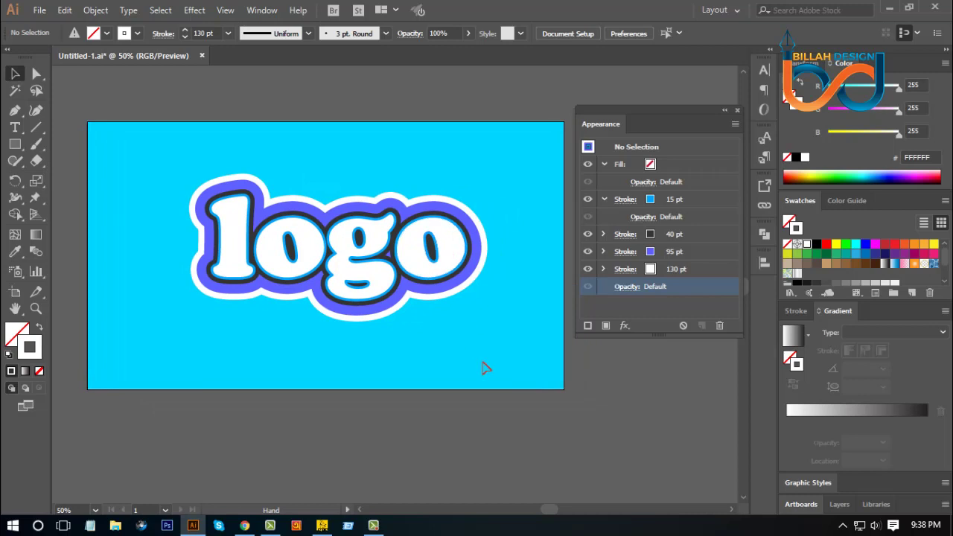
pyautogui.hotkey('ctrl', '+')
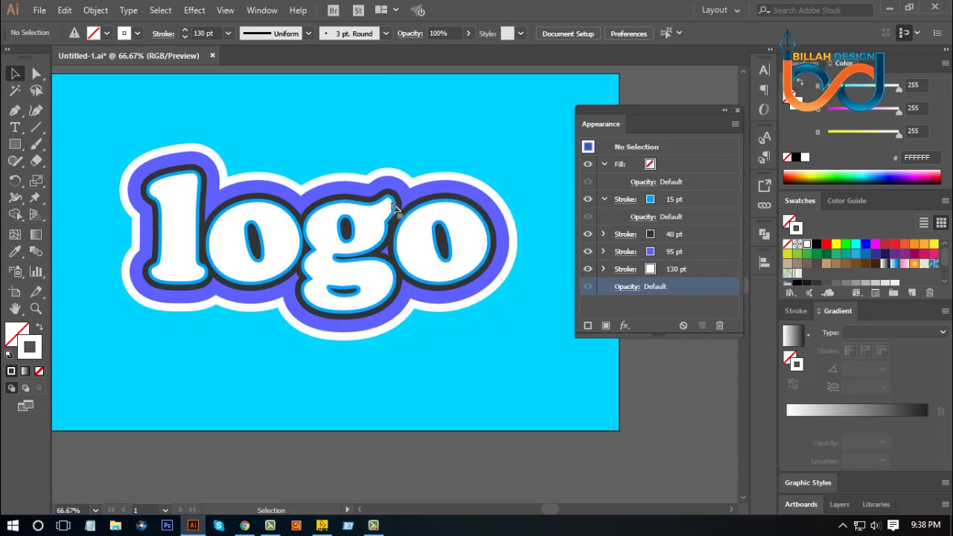
# Apply a Drop Shadow effect to the logo's dark 40 pt outline stroke
pyautogui.click(216, 192)
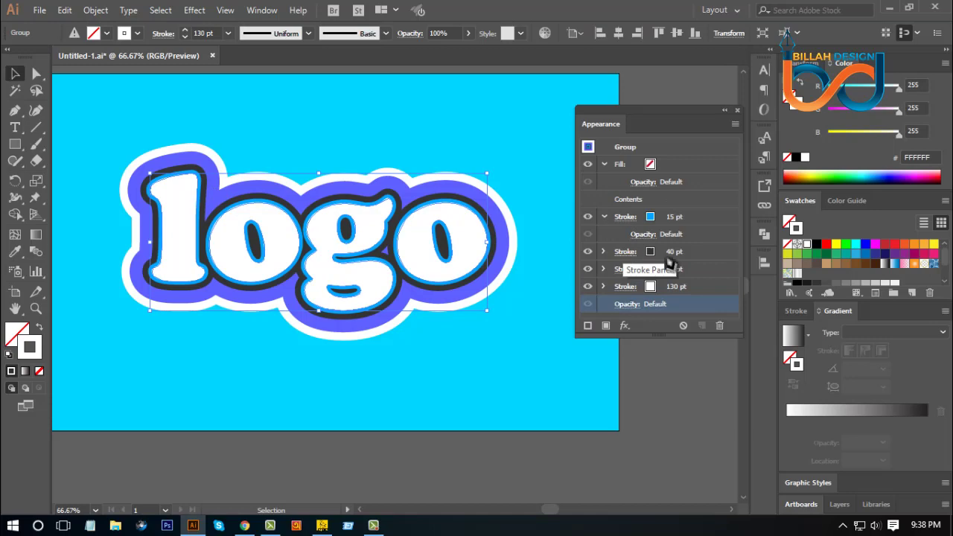
pyautogui.click(693, 252)
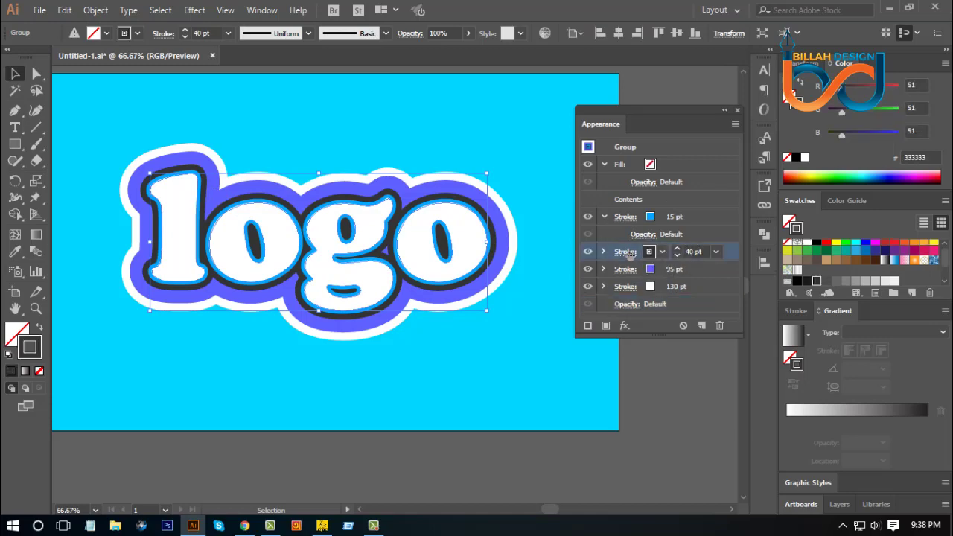
pyautogui.click(196, 11)
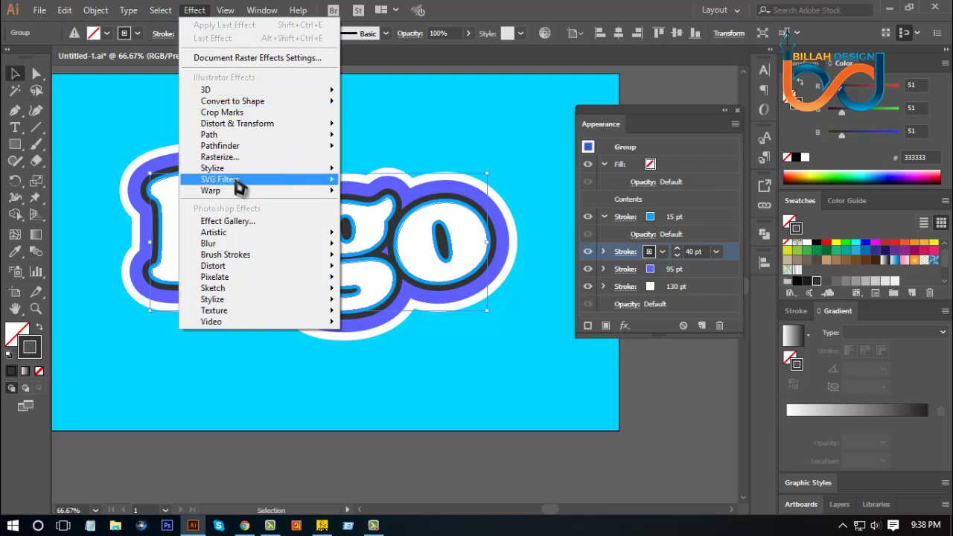
pyautogui.moveTo(231, 171)
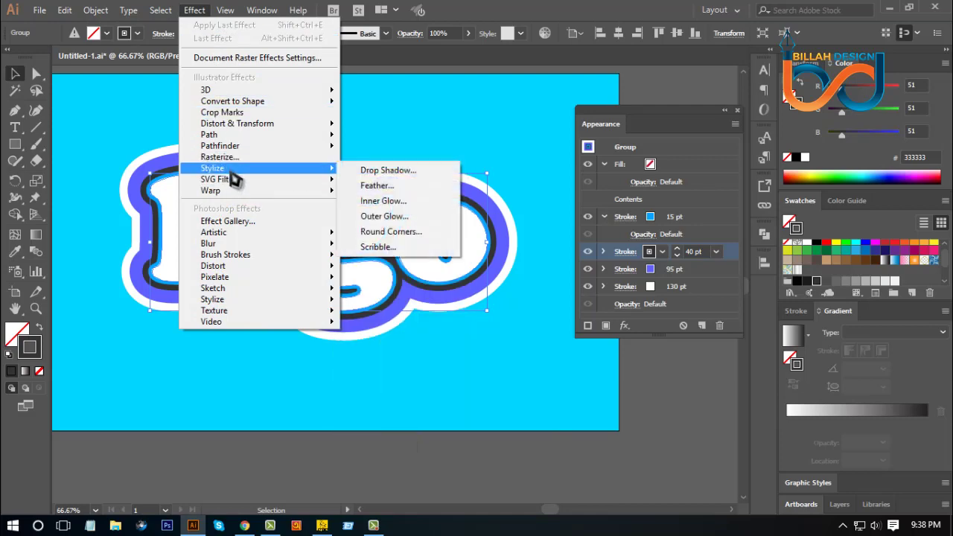
pyautogui.click(379, 171)
# Preview the Multiply 75%, 7 px offset shadow and raise its blur to 10 px
pyautogui.moveTo(670, 134); pyautogui.dragTo(646, 211)
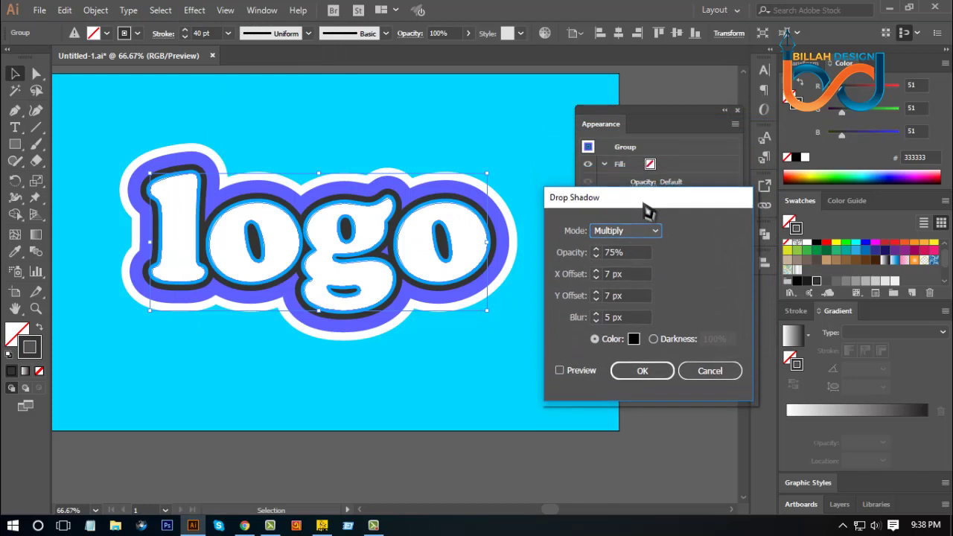
pyautogui.click(560, 370)
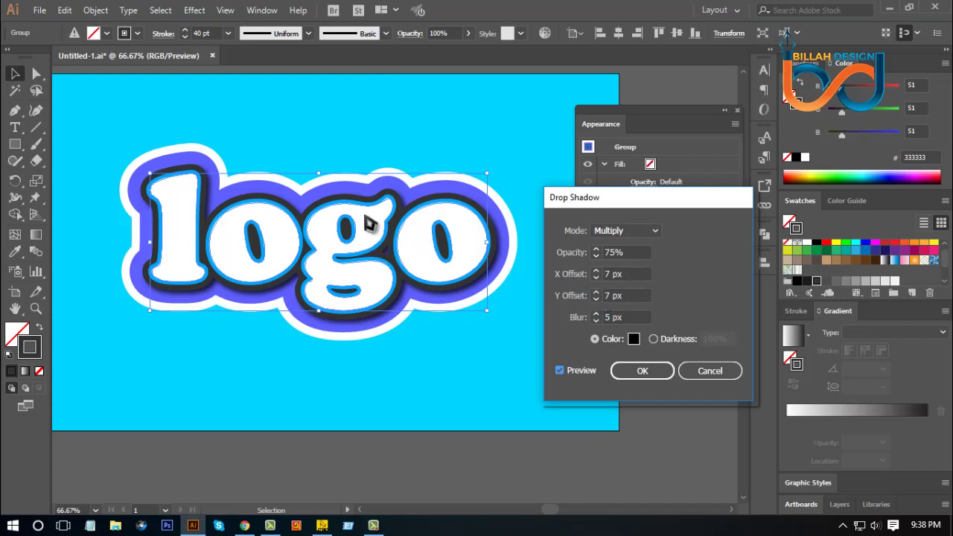
pyautogui.click(626, 318)
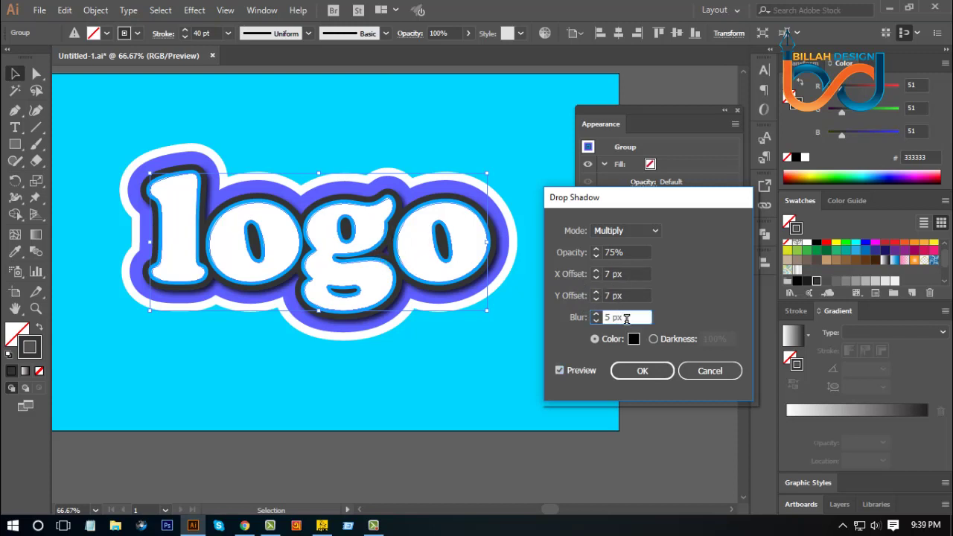
pyautogui.press('Up')
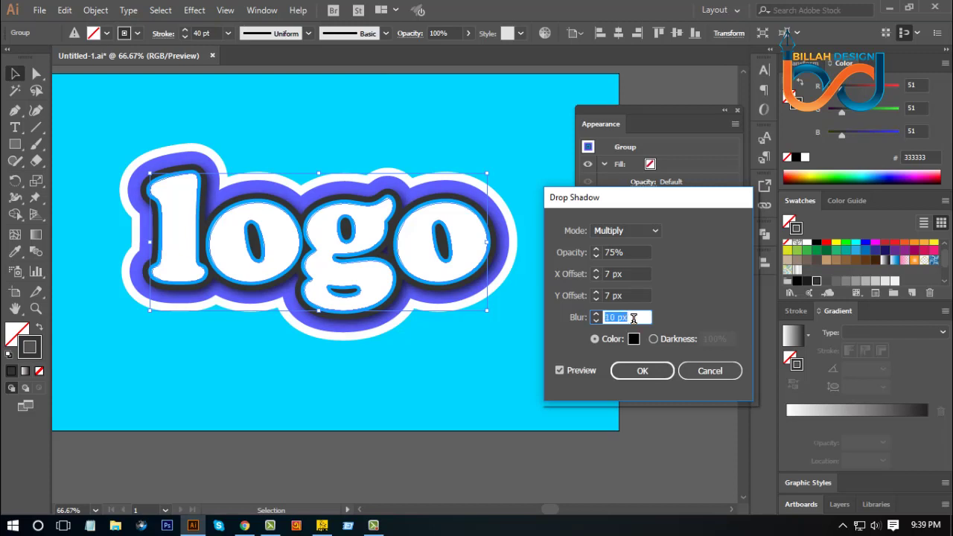
# Confirm the first drop shadow, then reselect the logo group and target its white 130 pt outline
pyautogui.click(643, 374)
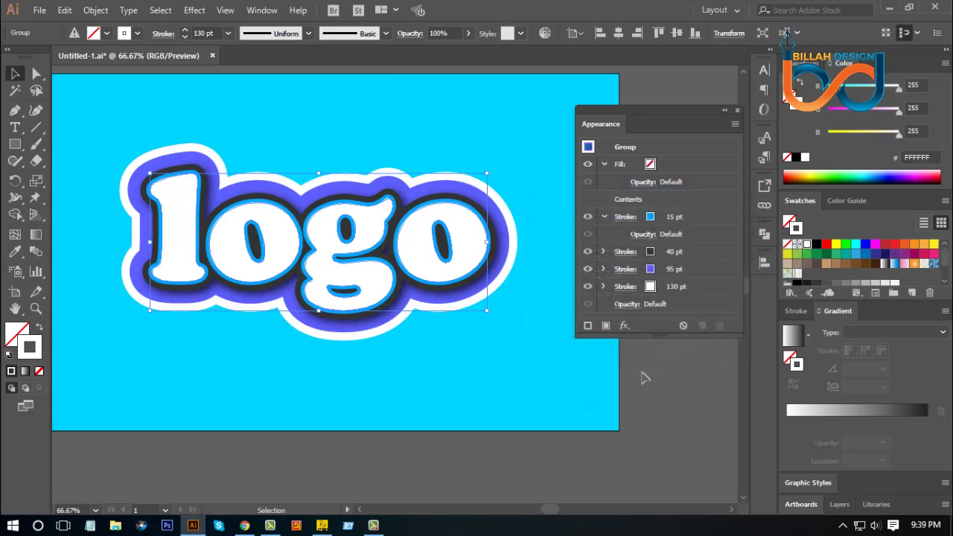
pyautogui.click(497, 379)
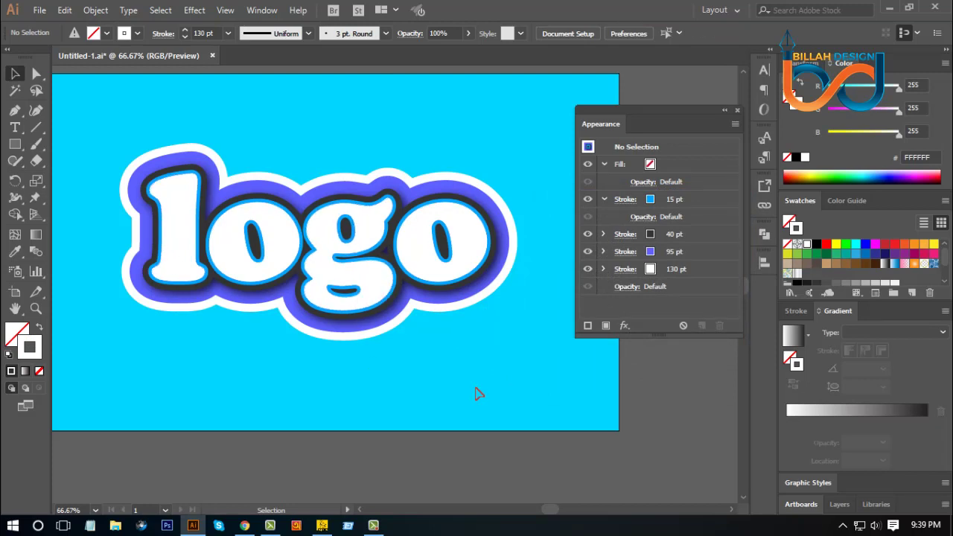
pyautogui.click(443, 277)
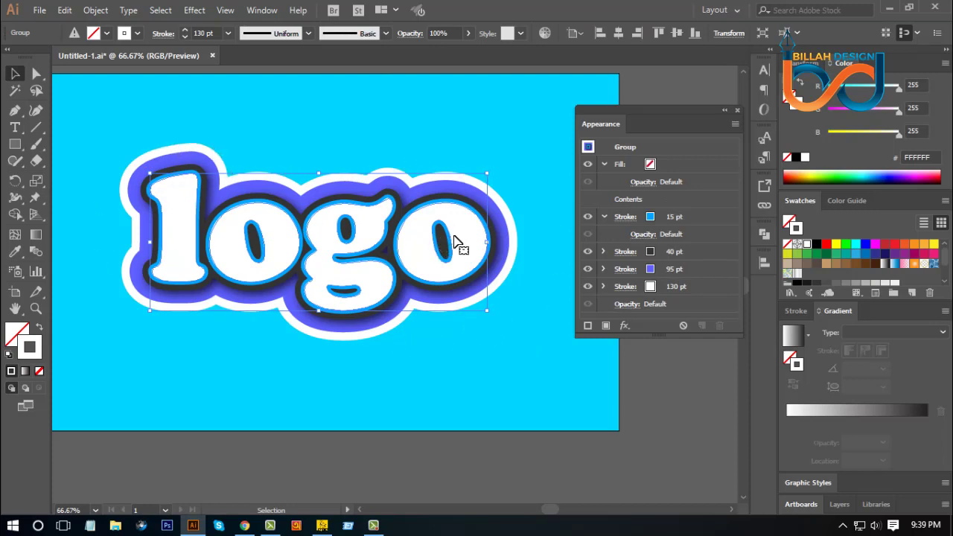
pyautogui.click(623, 257)
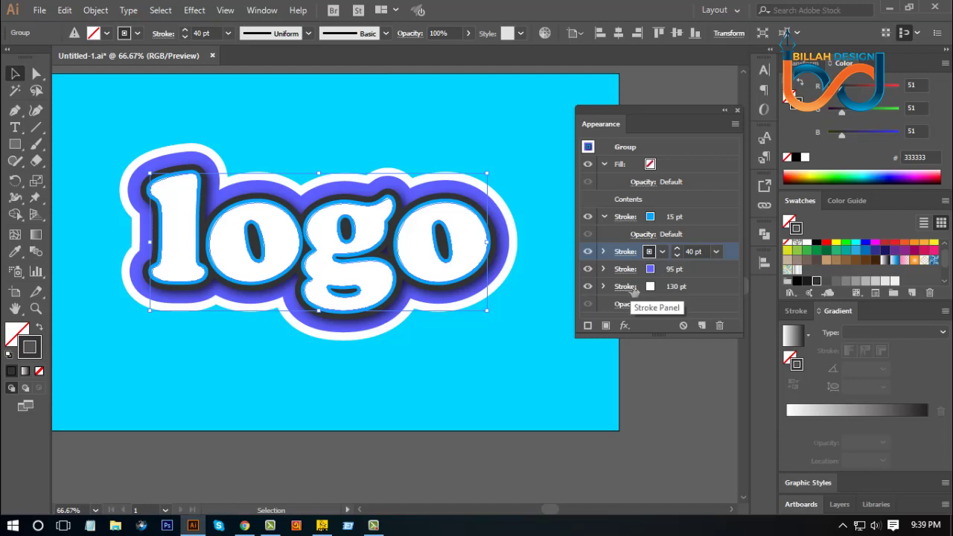
pyautogui.click(701, 291)
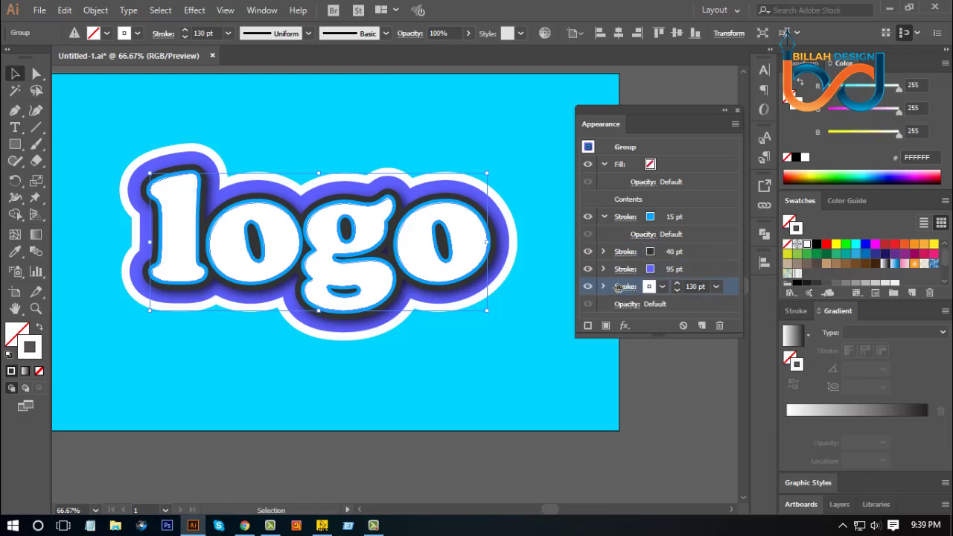
# Add a Drop Shadow to the white outline with preview on, raising blur to 20 px
pyautogui.click(195, 11)
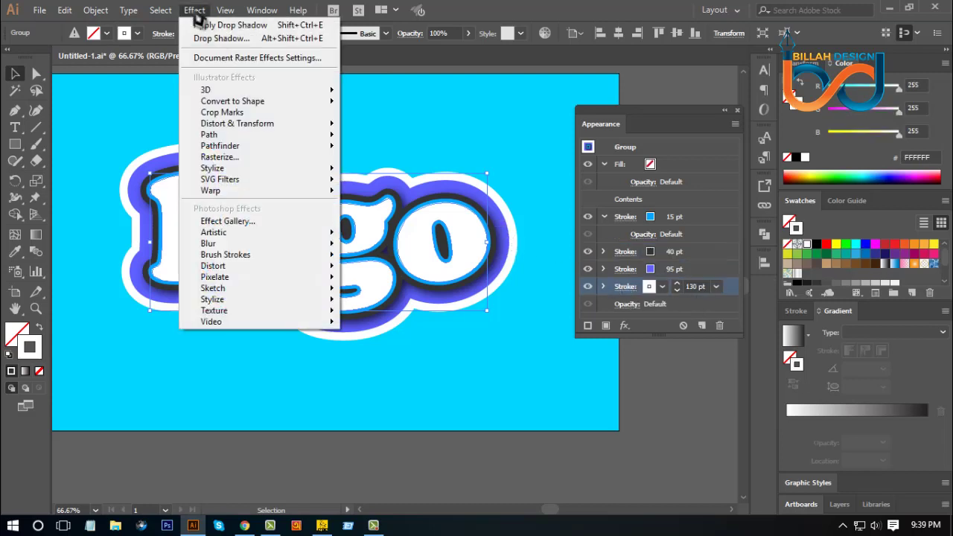
pyautogui.moveTo(224, 169)
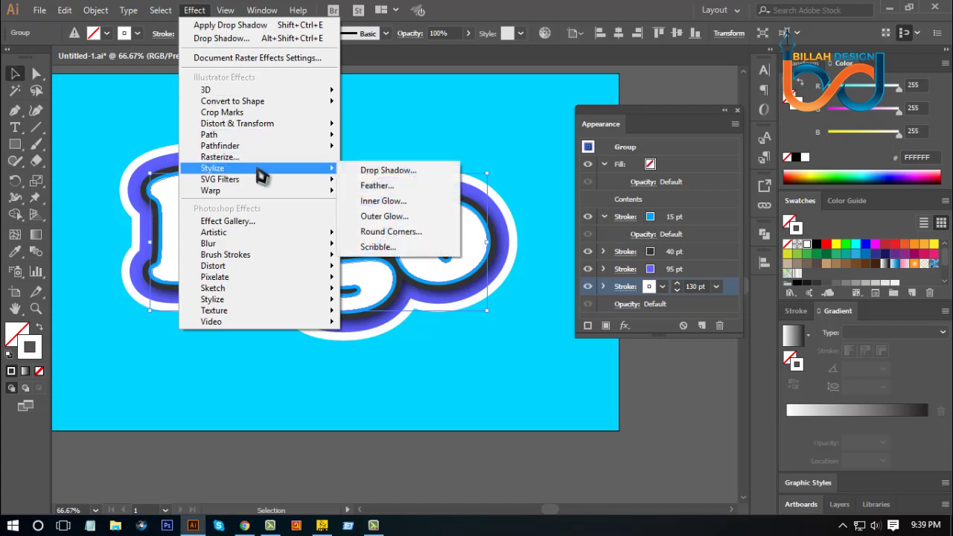
pyautogui.click(378, 170)
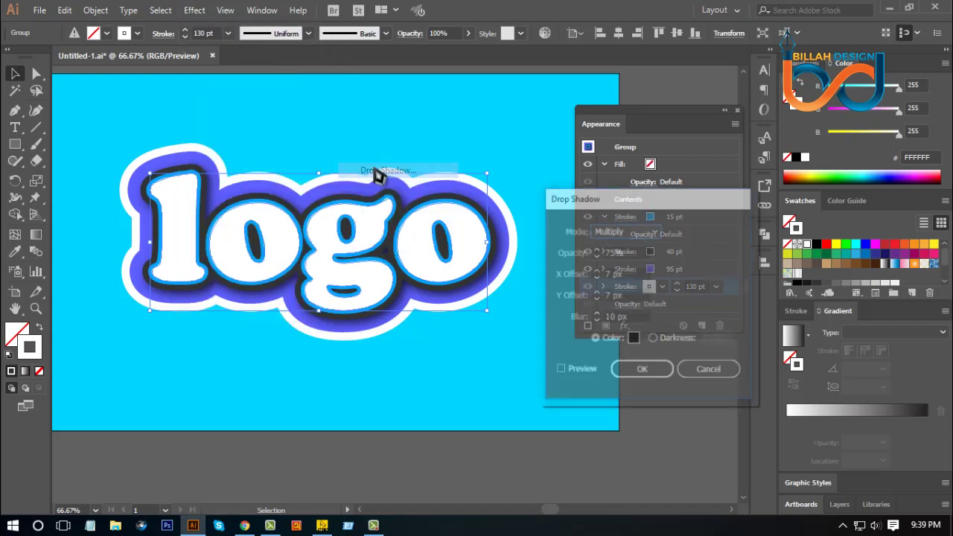
pyautogui.click(560, 370)
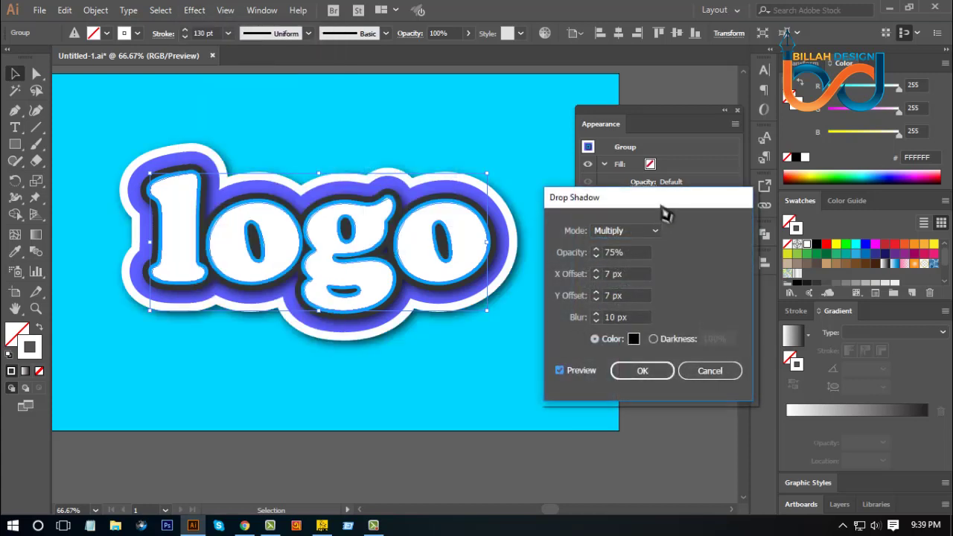
pyautogui.moveTo(660, 206); pyautogui.dragTo(664, 241)
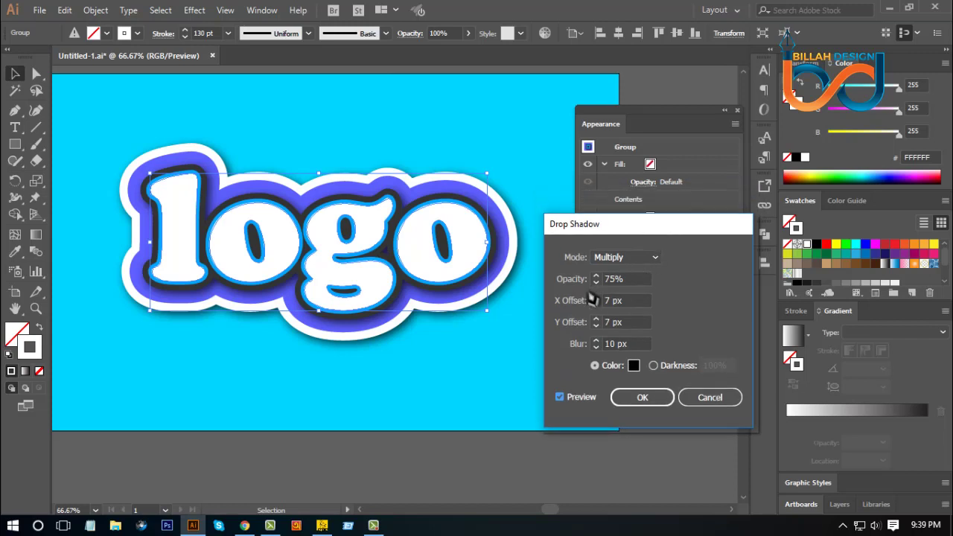
pyautogui.click(633, 342)
pyautogui.hotkey('shift', 'Up')
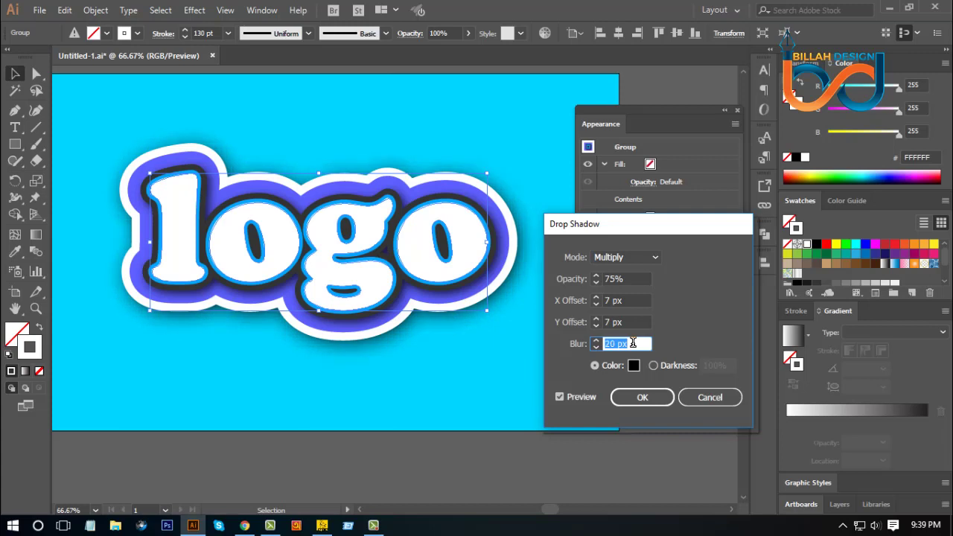
pyautogui.press('Up')
pyautogui.press('Up')
pyautogui.press('Up')
pyautogui.press('Up')
# Confirm the second drop shadow, zoom to see the artboard, and enlarge the logo group
pyautogui.click(641, 398)
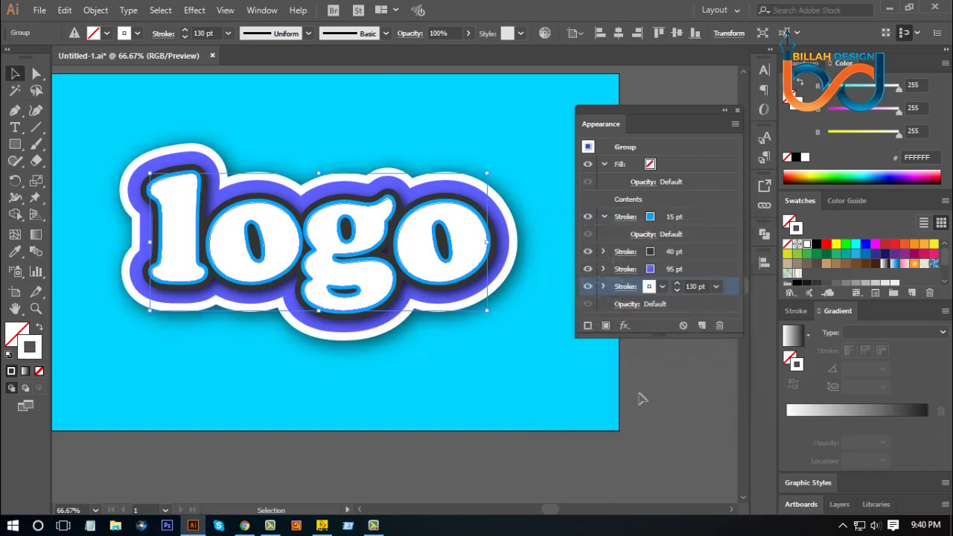
pyautogui.click(510, 364)
pyautogui.hotkey('ctrl', '-')
pyautogui.hotkey('ctrl', '-')
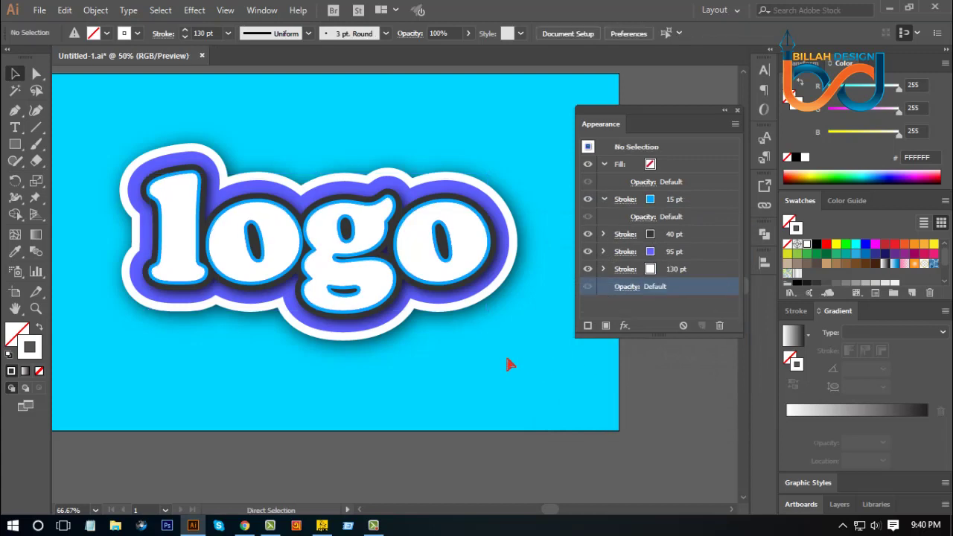
pyautogui.hotkey('ctrl', '+')
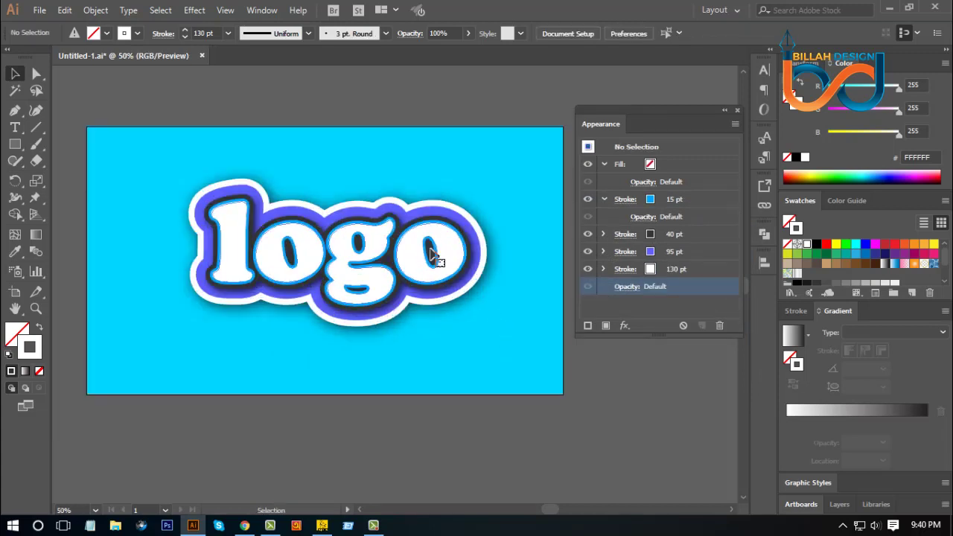
pyautogui.click(461, 274)
pyautogui.moveTo(483, 263); pyautogui.dragTo(497, 311)
# Close the Appearance panel and centre the artboard to view the finished logo
pyautogui.click(507, 336)
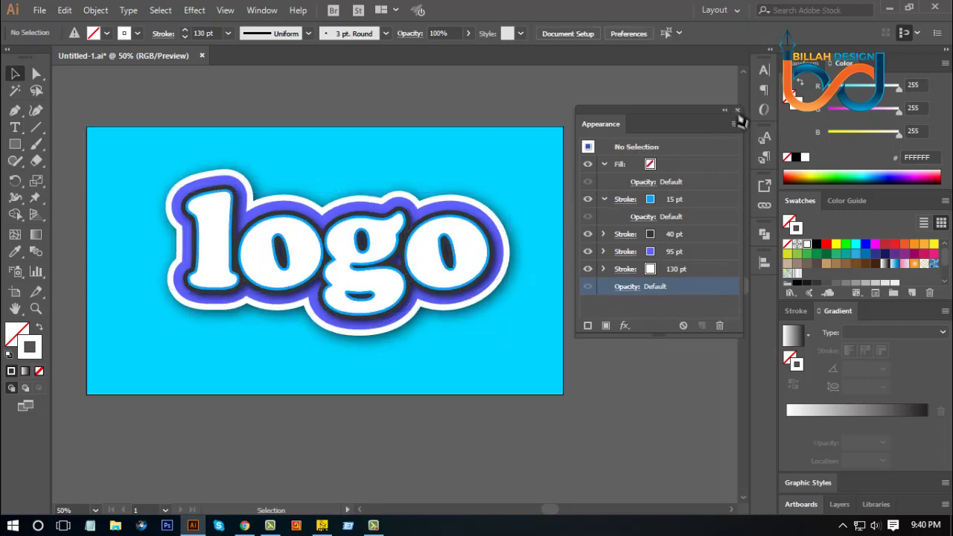
pyautogui.click(737, 110)
pyautogui.moveTo(513, 272); pyautogui.dragTo(554, 274)
pyautogui.click(608, 343)
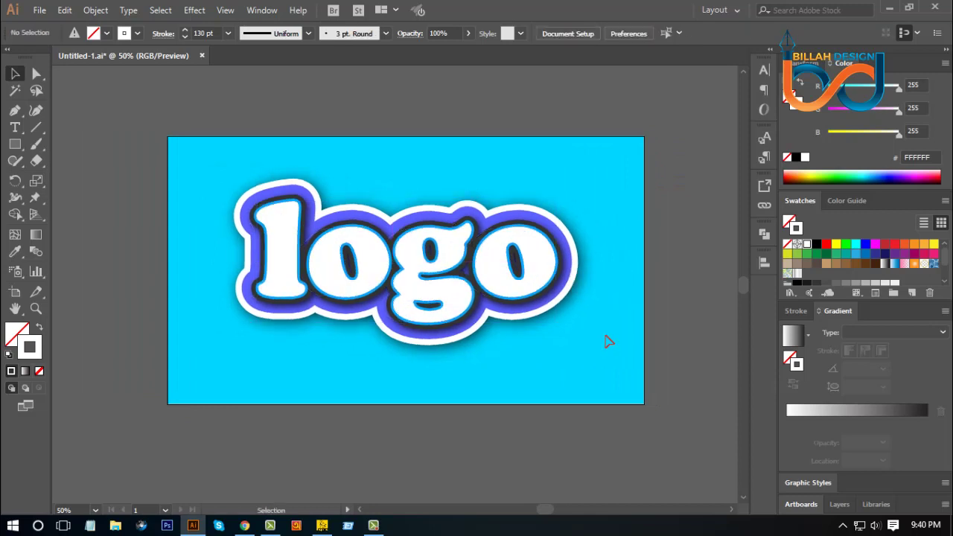